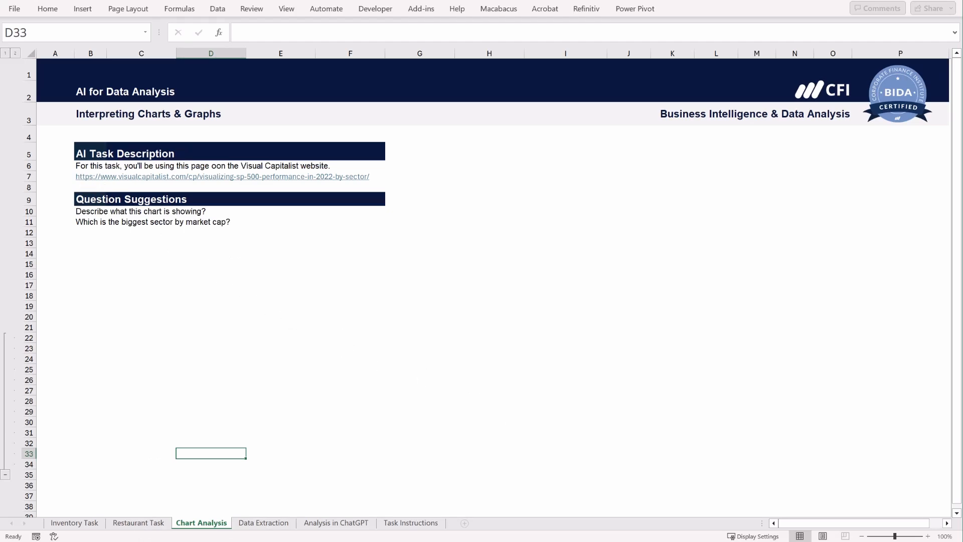
# - Look over the Restaurant Task worksheet and bring up the Inventory Task worksheet
pyautogui.hotkey('alt', 'Tab')
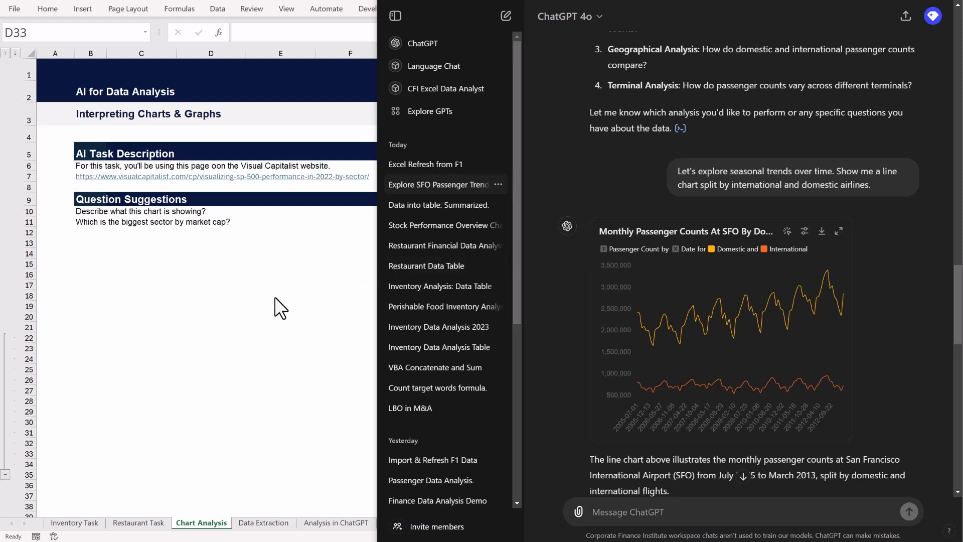
pyautogui.hotkey('alt', 'Tab')
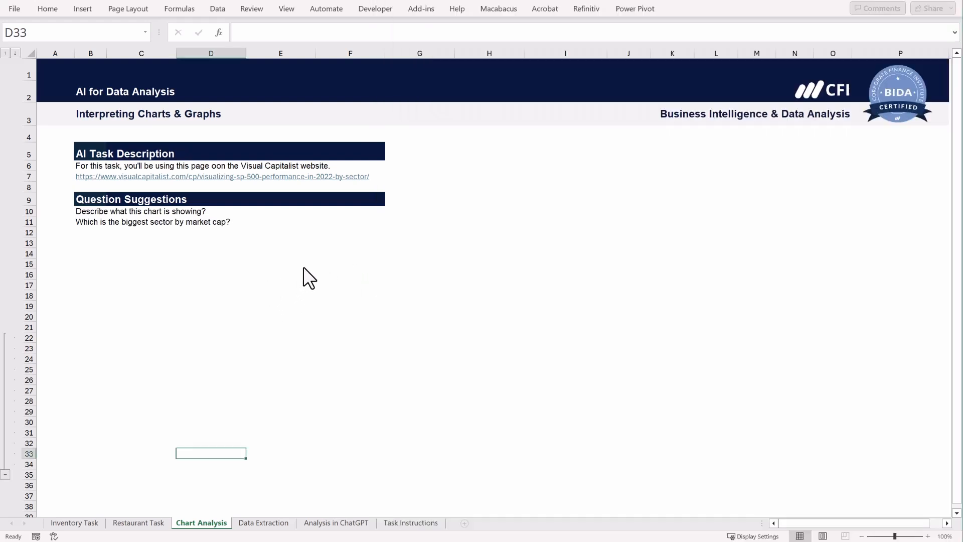
pyautogui.click(149, 523)
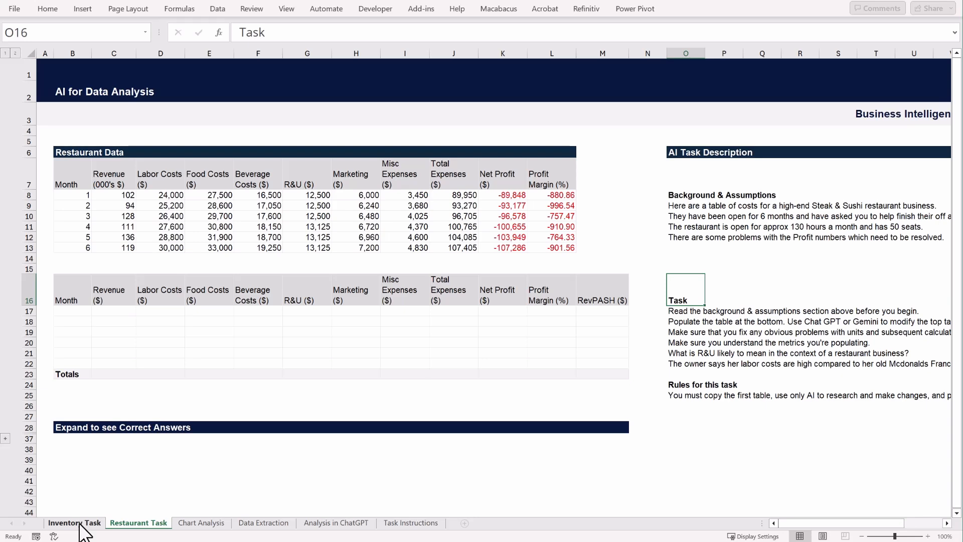
pyautogui.click(80, 524)
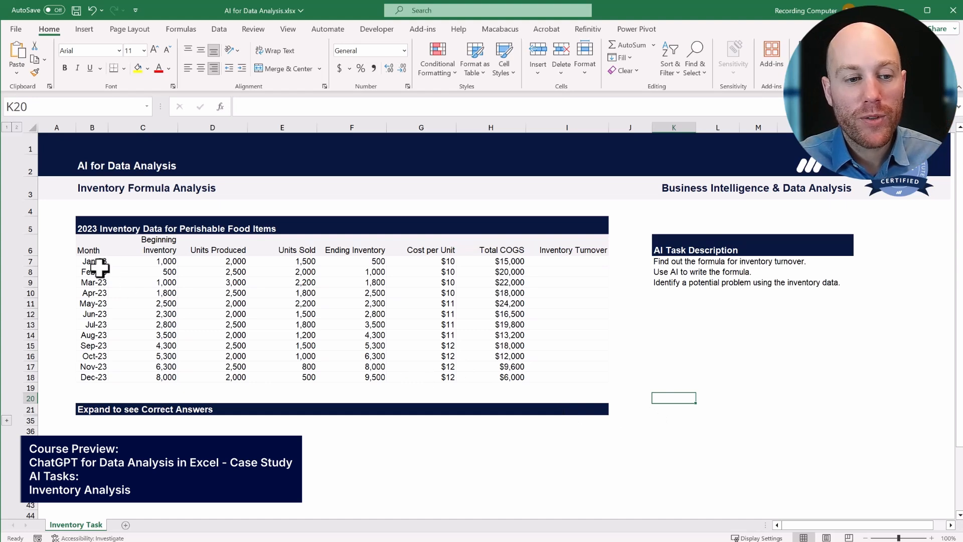
# - Examine the 2023 perishable food inventory table and its Inventory Turnover column
pyautogui.moveTo(89, 226); pyautogui.dragTo(585, 377)
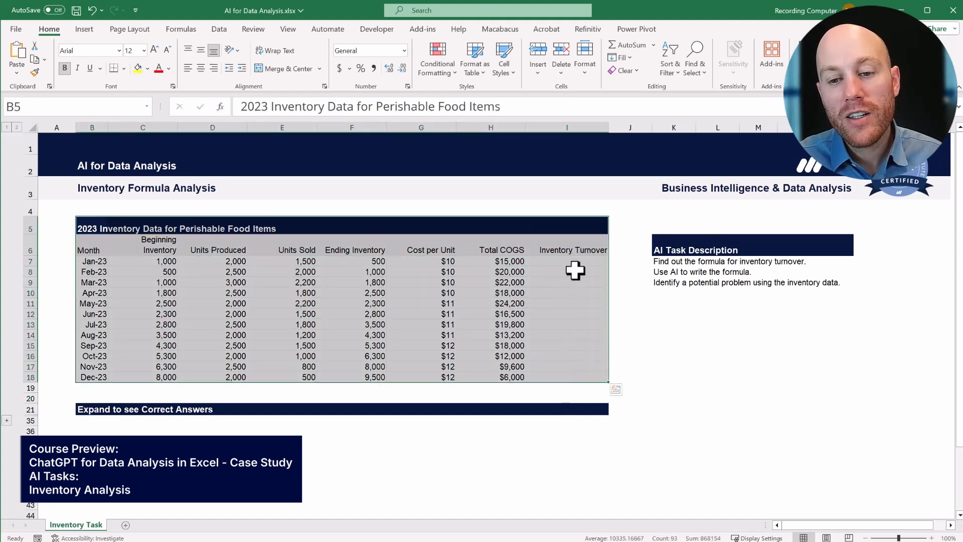
pyautogui.click(584, 240)
pyautogui.moveTo(584, 240); pyautogui.dragTo(588, 378)
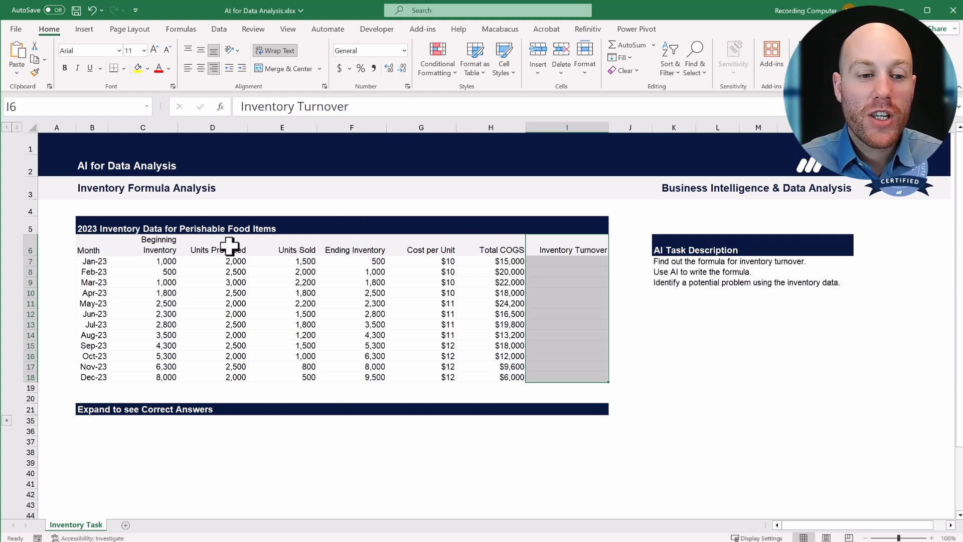
# - Copy the inventory table from the Month header row through December into a new ChatGPT message
pyautogui.moveTo(82, 243); pyautogui.dragTo(555, 375)
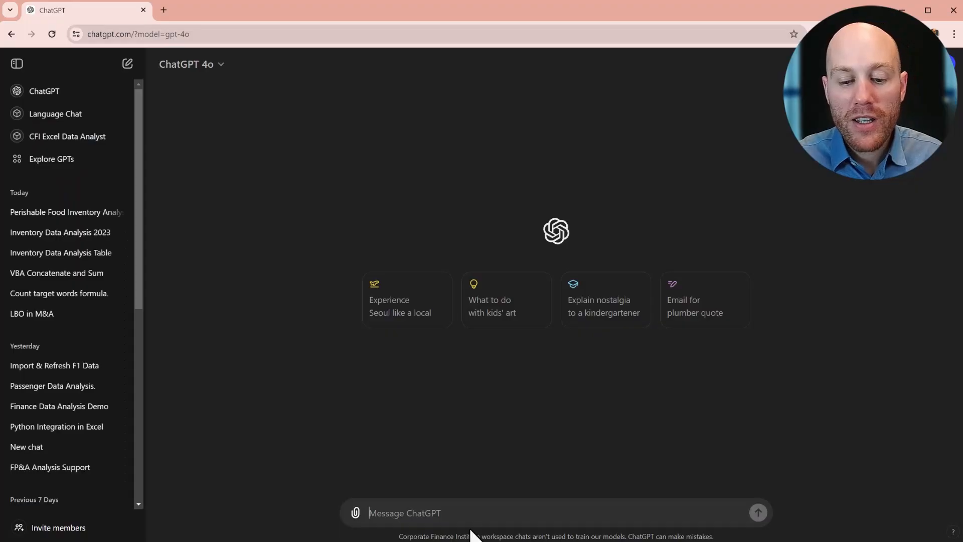
pyautogui.hotkey('ctrl', 'v')
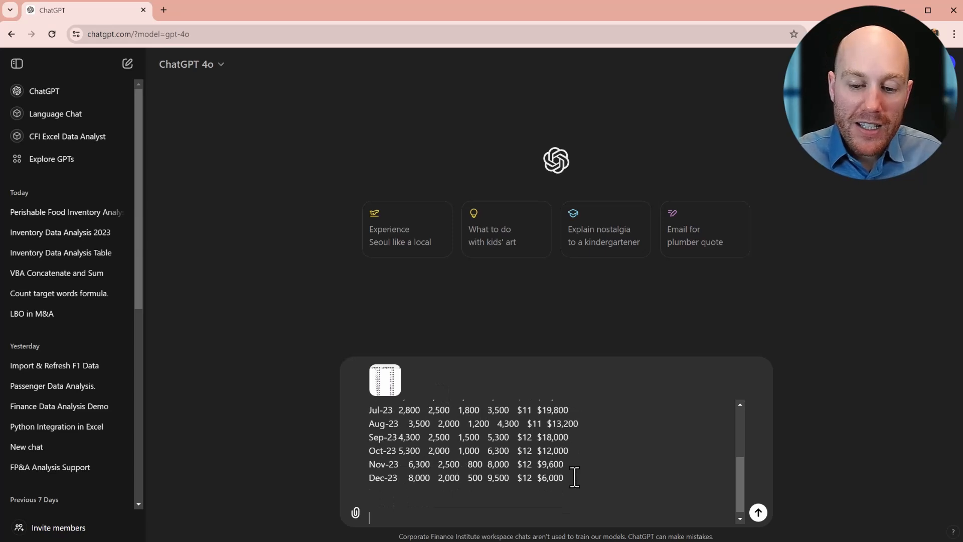
pyautogui.moveTo(574, 475)
pyautogui.mouseDown()
pyautogui.moveTo(438, 418)
pyautogui.moveTo(581, 467)
pyautogui.mouseUp()
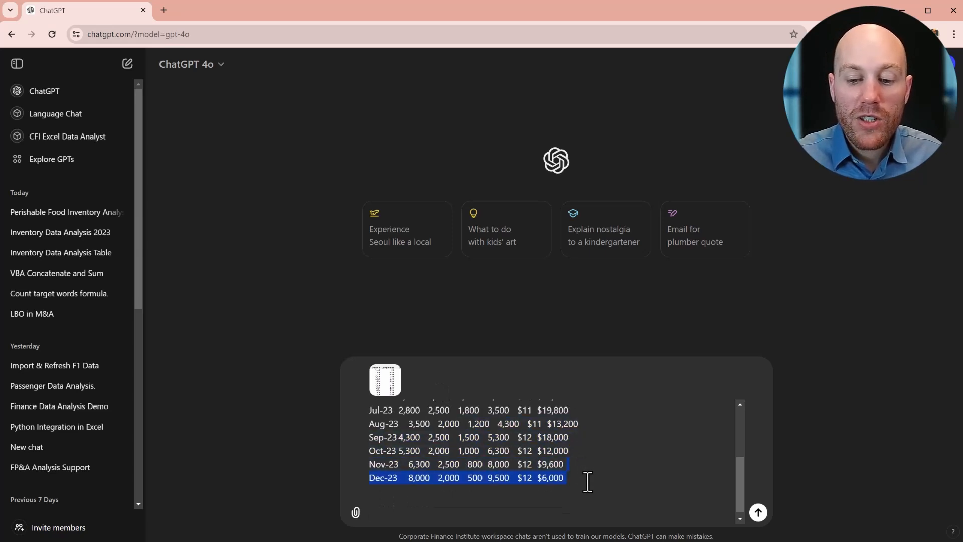
pyautogui.click(586, 485)
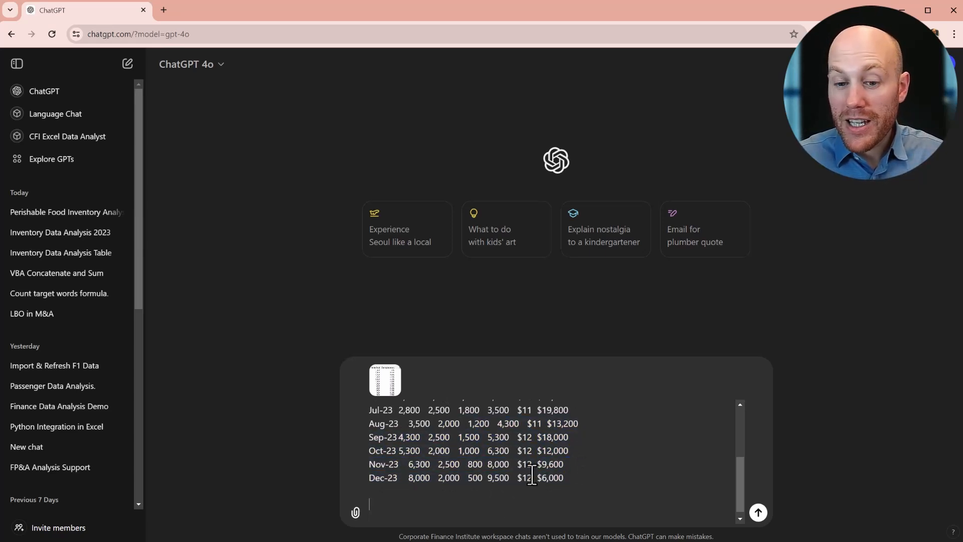
pyautogui.moveTo(574, 476)
pyautogui.mouseDown()
pyautogui.moveTo(428, 437)
pyautogui.moveTo(571, 478)
pyautogui.mouseUp()
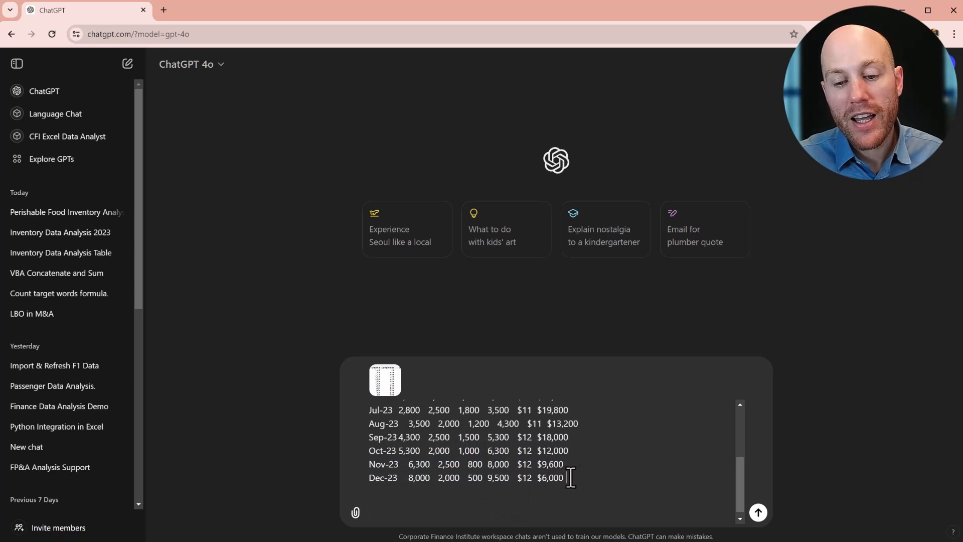
# - Add the request "Please place this data into a table." below the pasted data and send the message
pyautogui.click(509, 507)
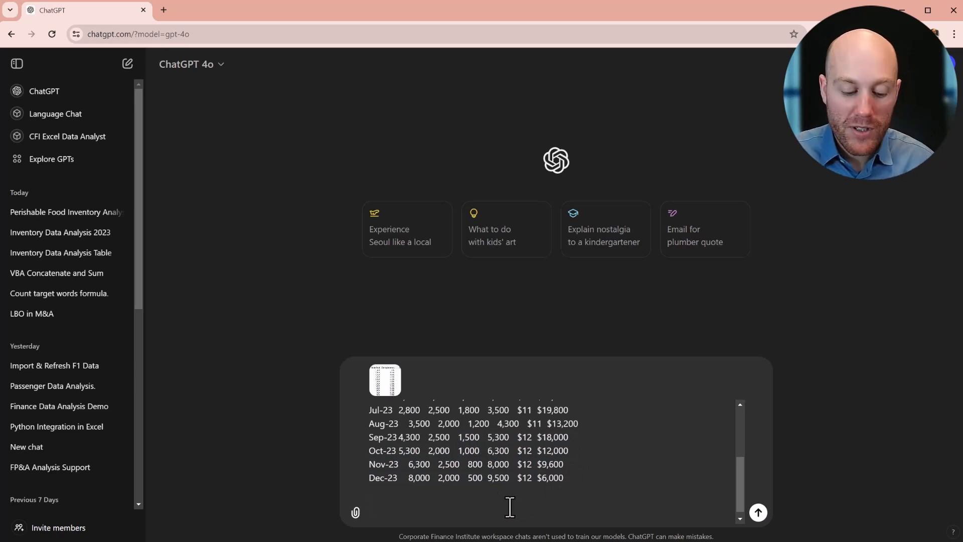
pyautogui.write('P')
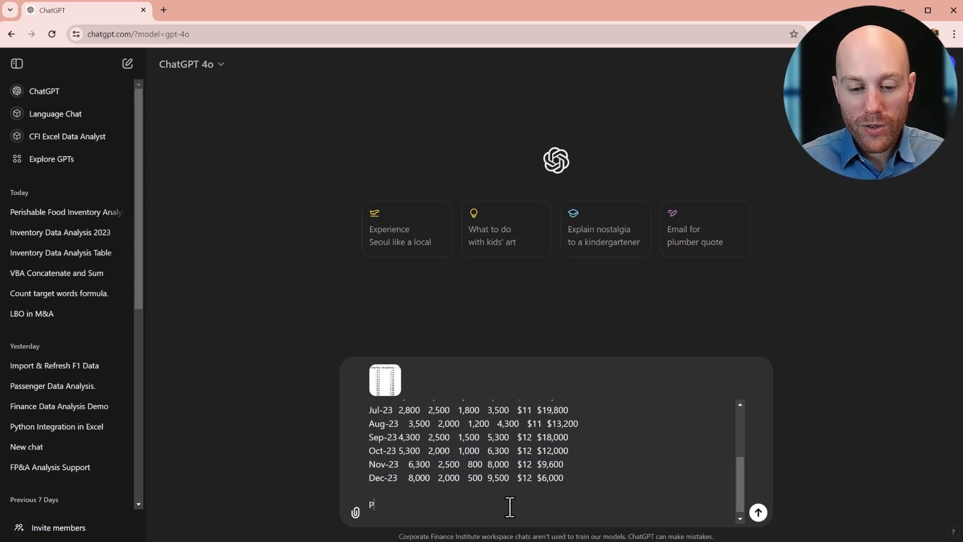
pyautogui.write('lease place this data into a table.')
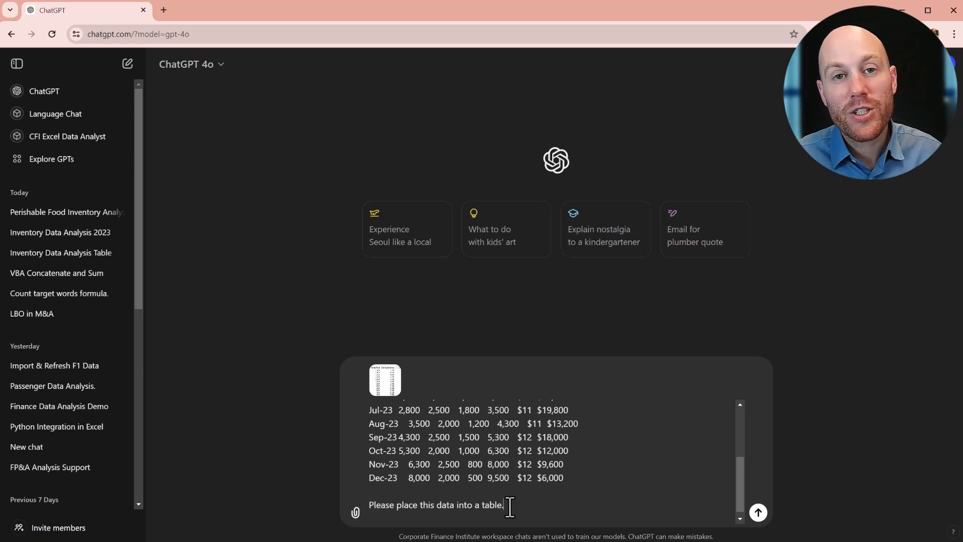
pyautogui.press('Return')
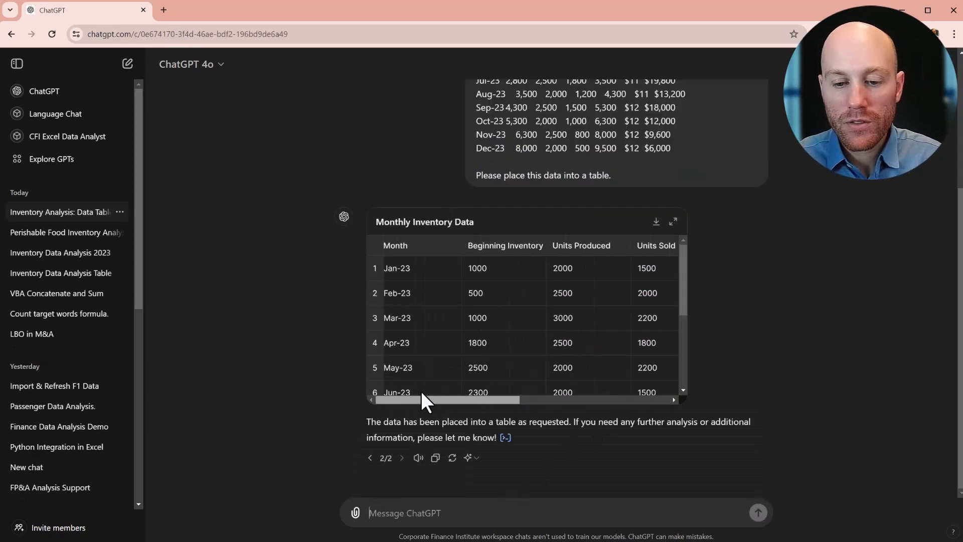
# - Expand the generated Monthly Inventory Data table to full view and check its columns and rows
pyautogui.moveTo(422, 393); pyautogui.dragTo(662, 389)
pyautogui.scroll(-3, 583, 275)
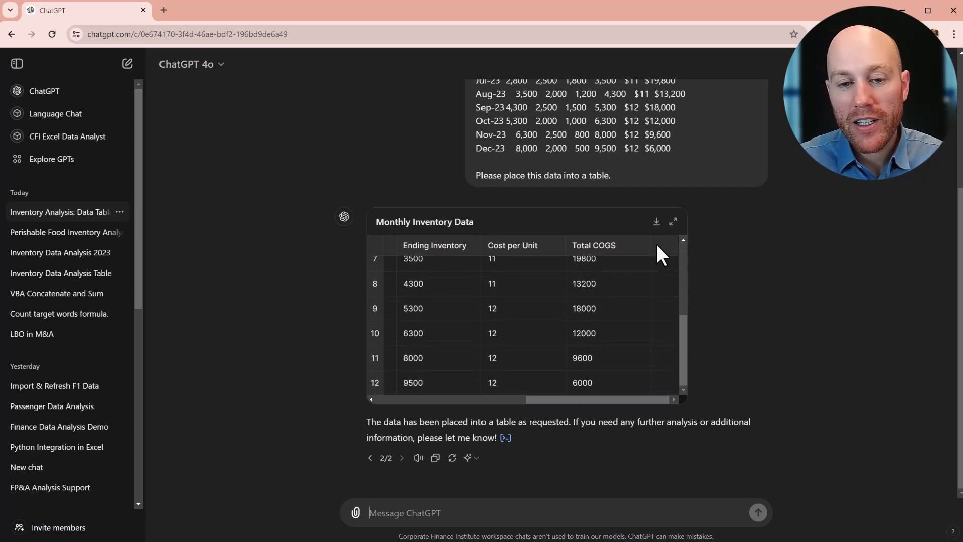
pyautogui.click(674, 222)
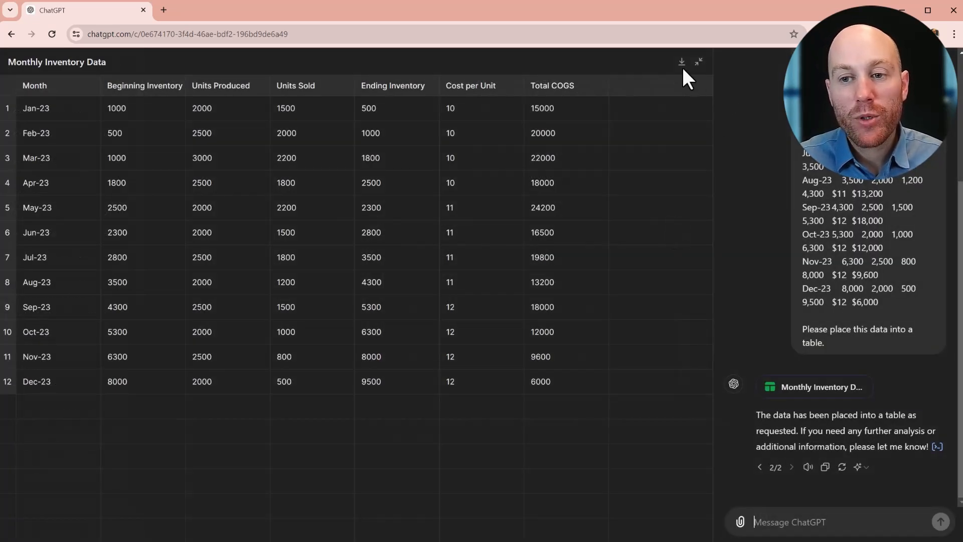
pyautogui.click(55, 86)
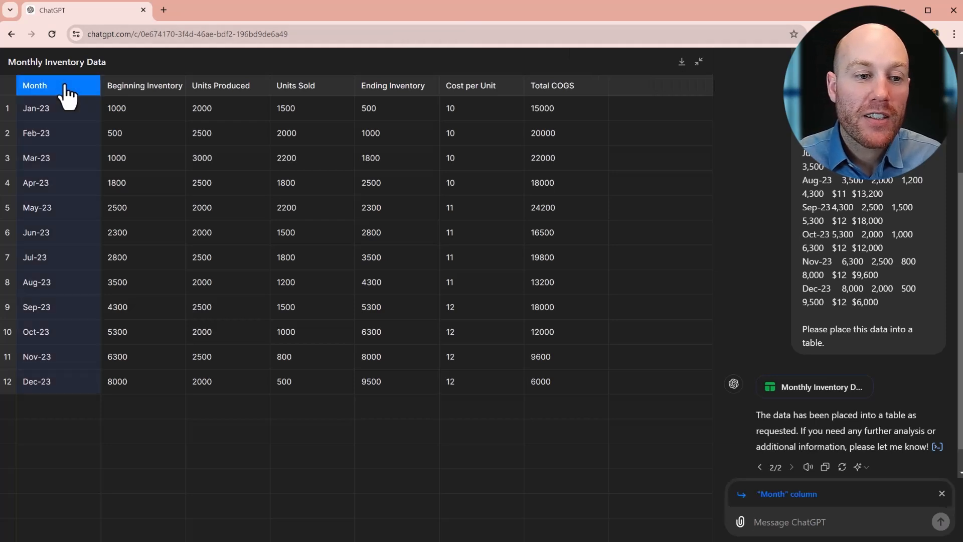
pyautogui.click(8, 86)
pyautogui.click(8, 88)
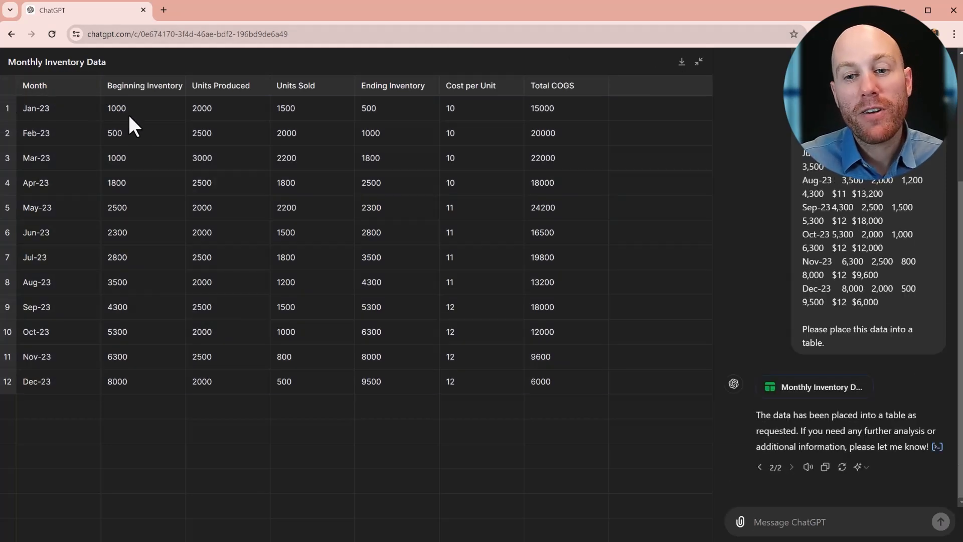
# - Ask ChatGPT "What's the formula for inventory turnover?"
pyautogui.click(820, 522)
pyautogui.write("What's the formula for inventory turnover?")
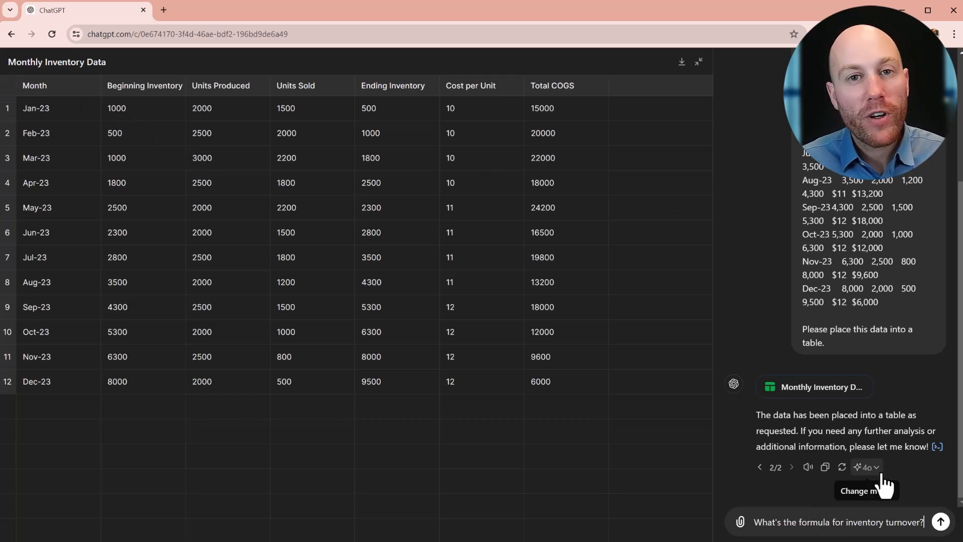
pyautogui.press('Return')
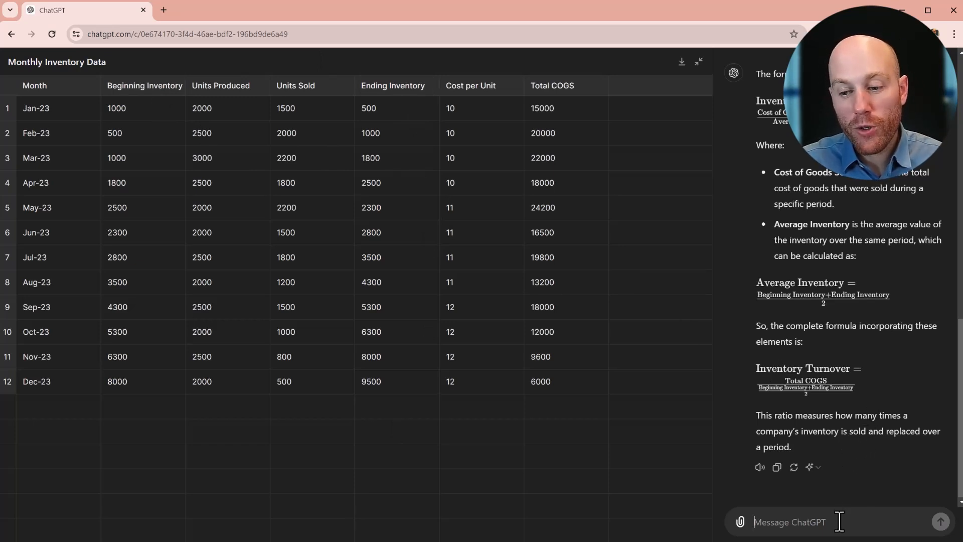
# - Request an inventory turnover formula with COGS in H, Beg Inventory in C, End Inventory in F and first data row 7, and copy it
pyautogui.write('My data is in the following columns: COGS\t\tH Beg Inventory\tC End Inventory\tF  The first data row is row 7. Write a formula for inventory turnover.')
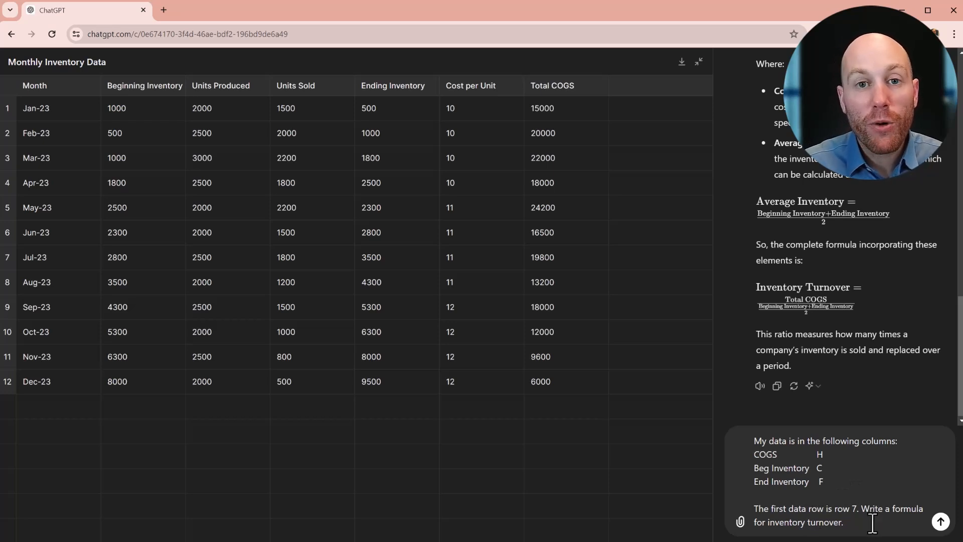
pyautogui.press('Return')
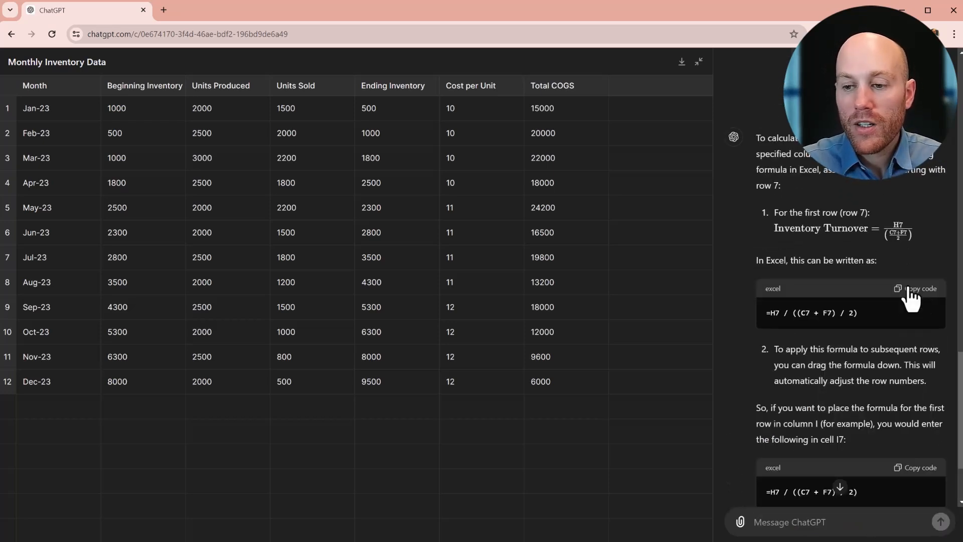
pyautogui.click(918, 289)
# - In the Excel inventory sheet, enter =H7 / ((C7 + F7) / 2) in I7 and fill it down through December
pyautogui.hotkey('alt', 'Tab')
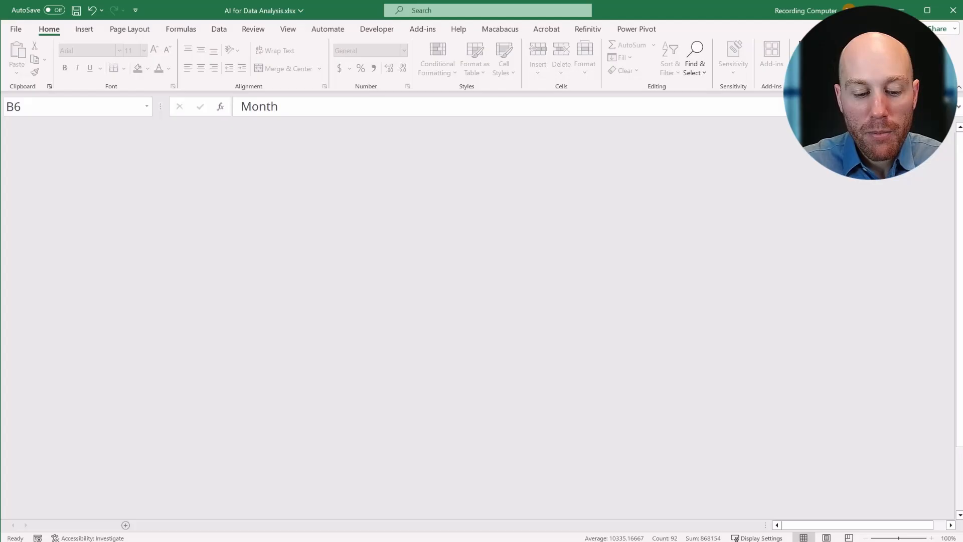
pyautogui.click(566, 261)
pyautogui.click(315, 111)
pyautogui.hotkey('ctrl', 'v')
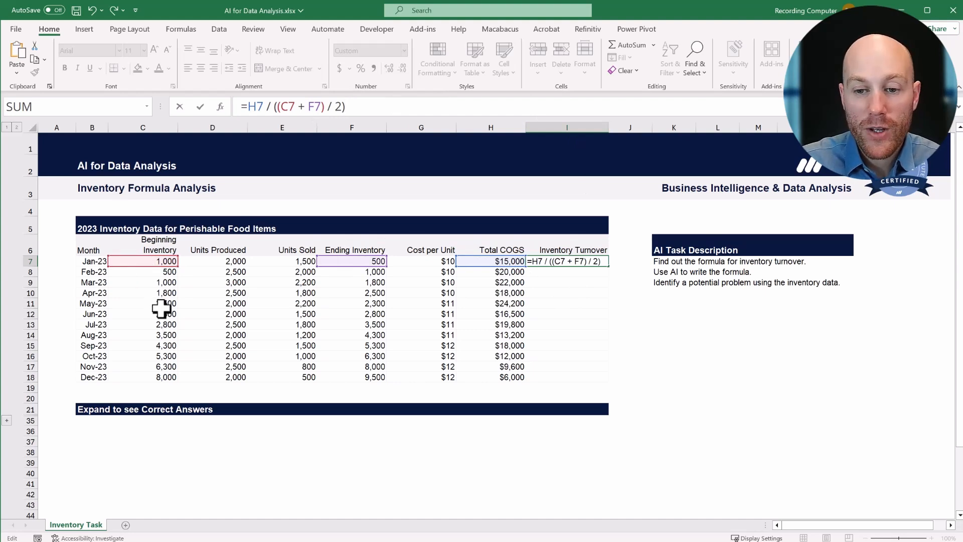
pyautogui.hotkey('ctrl', 'Return')
pyautogui.doubleClick(608, 266)
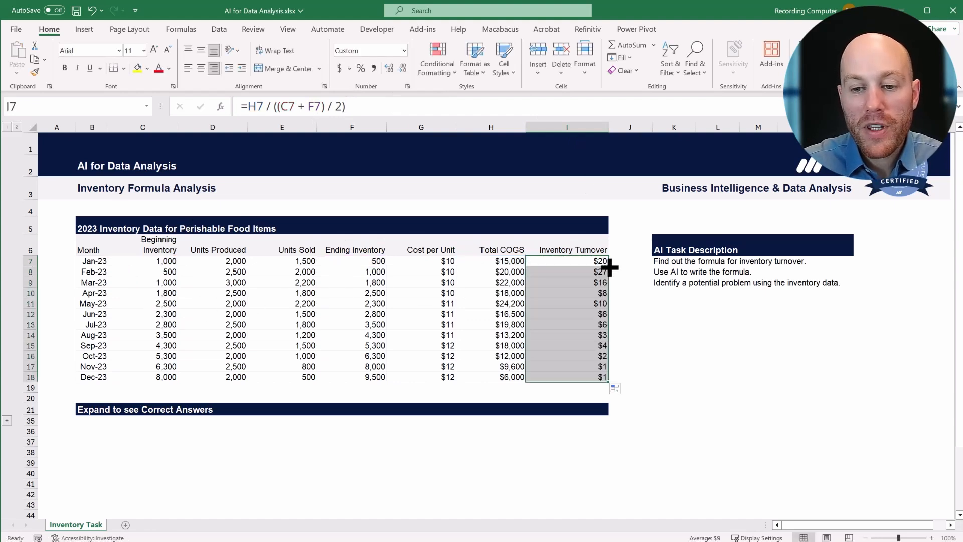
pyautogui.click(643, 312)
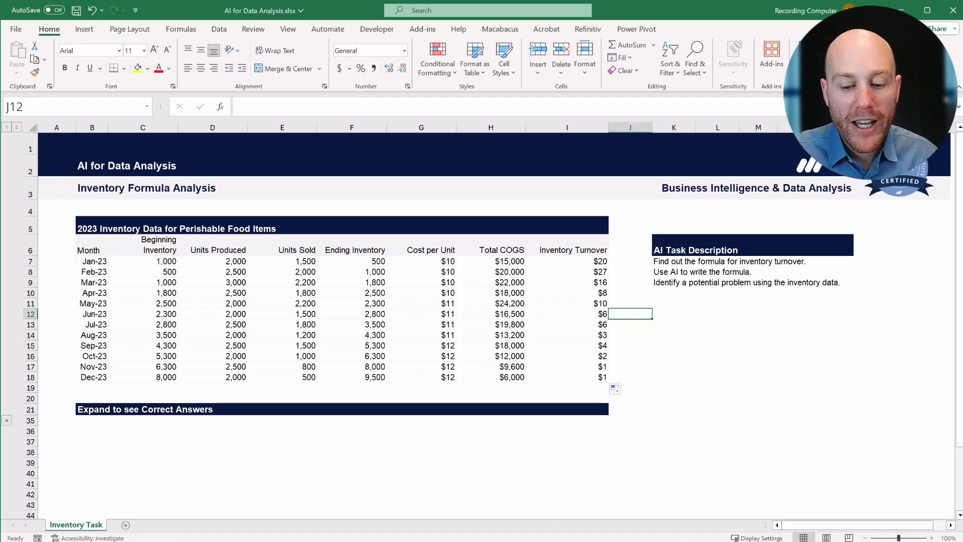
# - Back in ChatGPT, ask it to act as a senior inventory analyst and name issues to investigate at a glance, and read the answer
pyautogui.hotkey('alt', 'Tab')
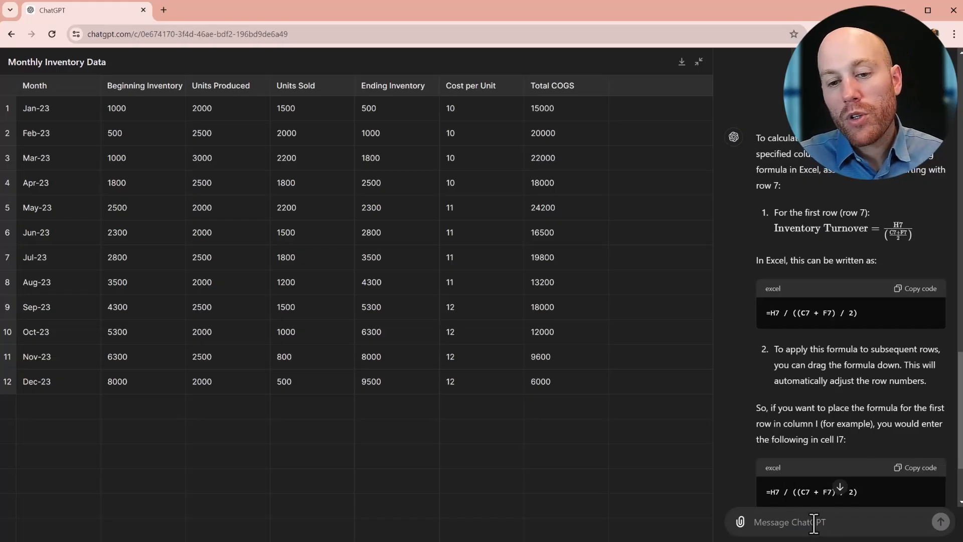
pyautogui.scroll(-3, 859, 475)
pyautogui.hotkey('ctrl', 'v')
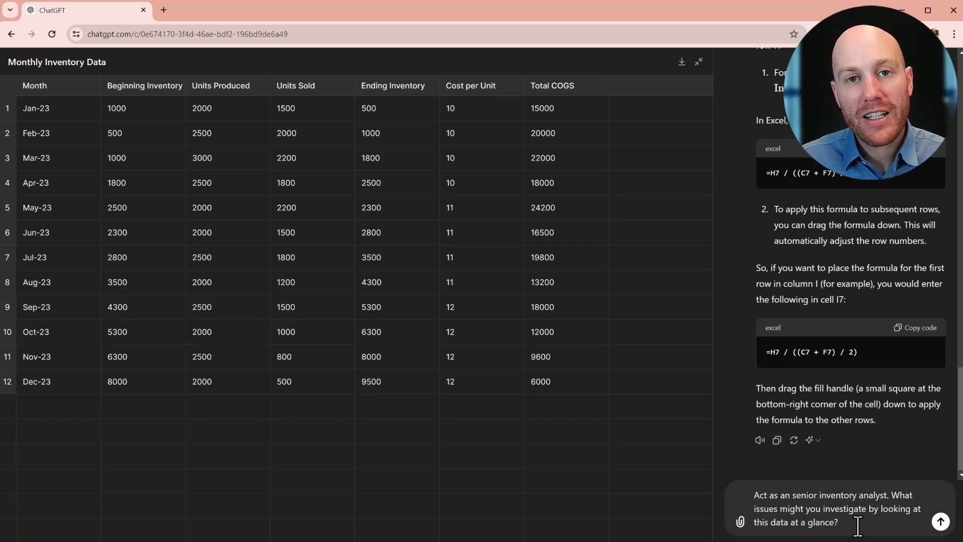
pyautogui.press('Return')
pyautogui.scroll(-10, 885, 230)
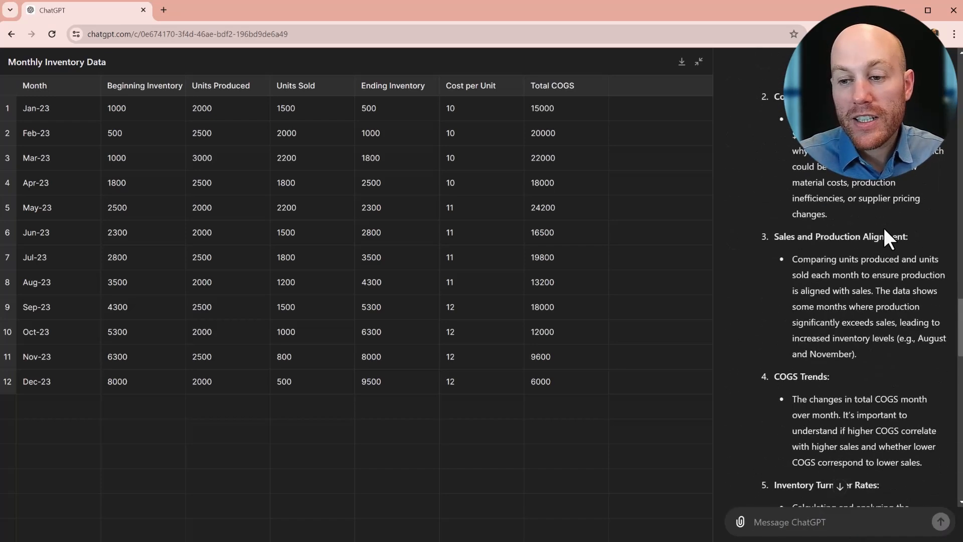
pyautogui.scroll(-15, 885, 236)
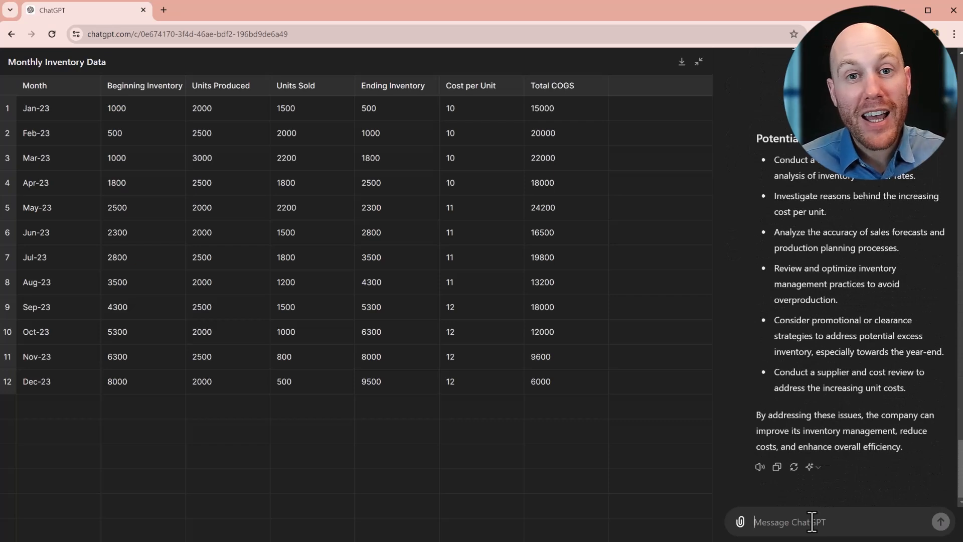
# - Ask "What is the highest priority issue you would investigate?" and point out the Ending Inventory column
pyautogui.hotkey('ctrl', 'v')
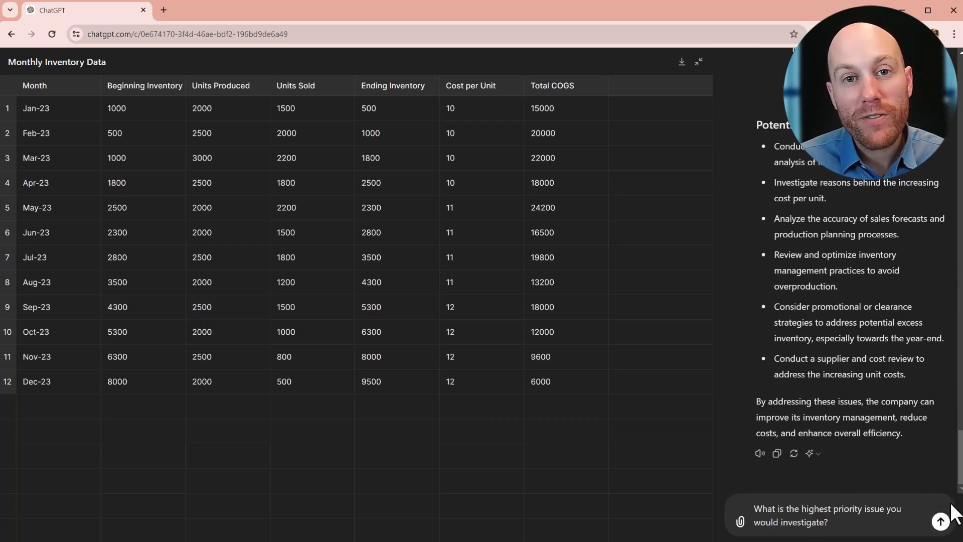
pyautogui.click(941, 520)
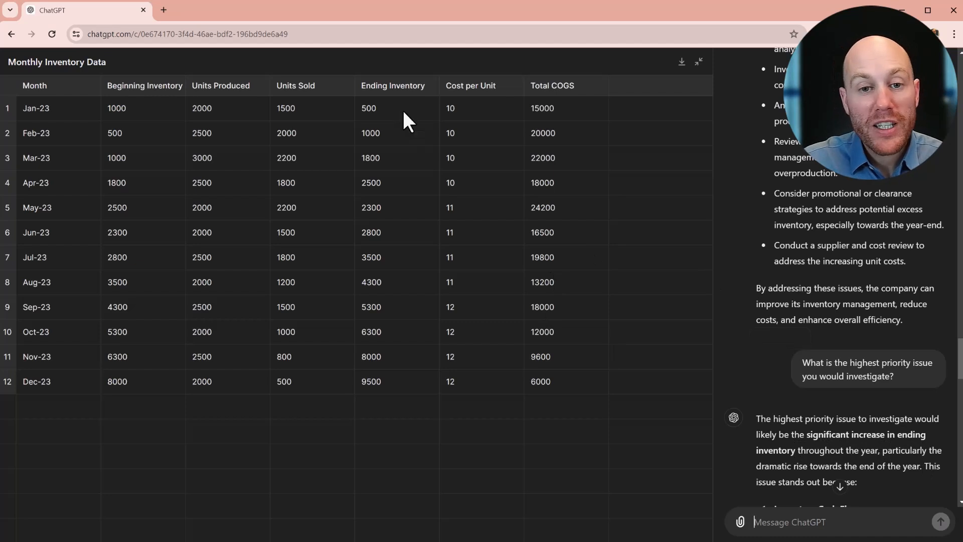
pyautogui.click(401, 89)
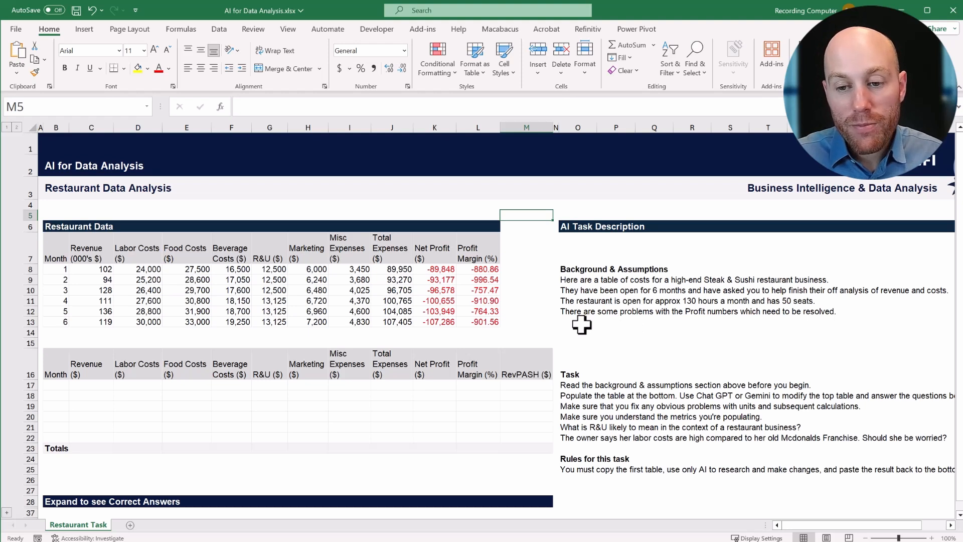
# - Examine the net profit, profit margin and revenue figures, and copy the Restaurant Data table including its title and headers (B6:L13)
pyautogui.moveTo(425, 273); pyautogui.dragTo(494, 323)
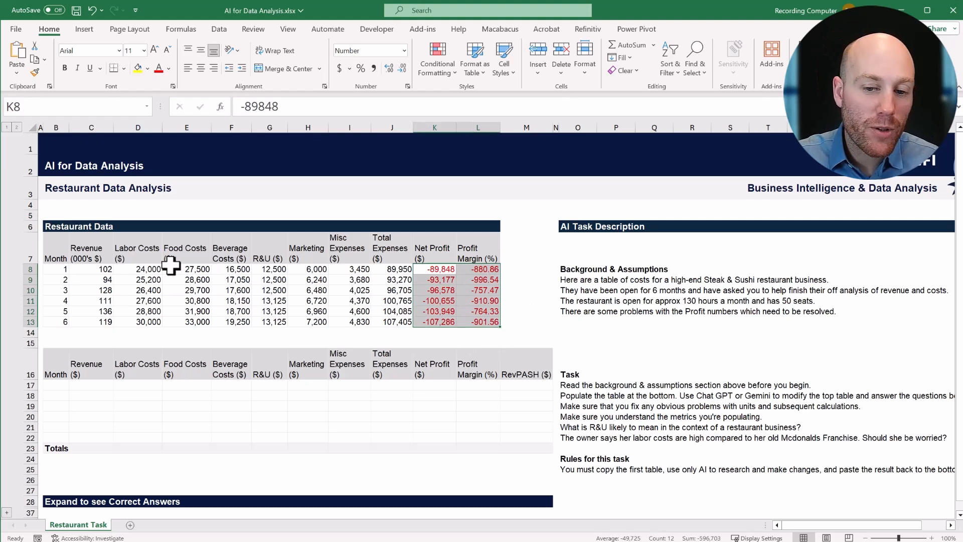
pyautogui.moveTo(88, 269); pyautogui.dragTo(86, 317)
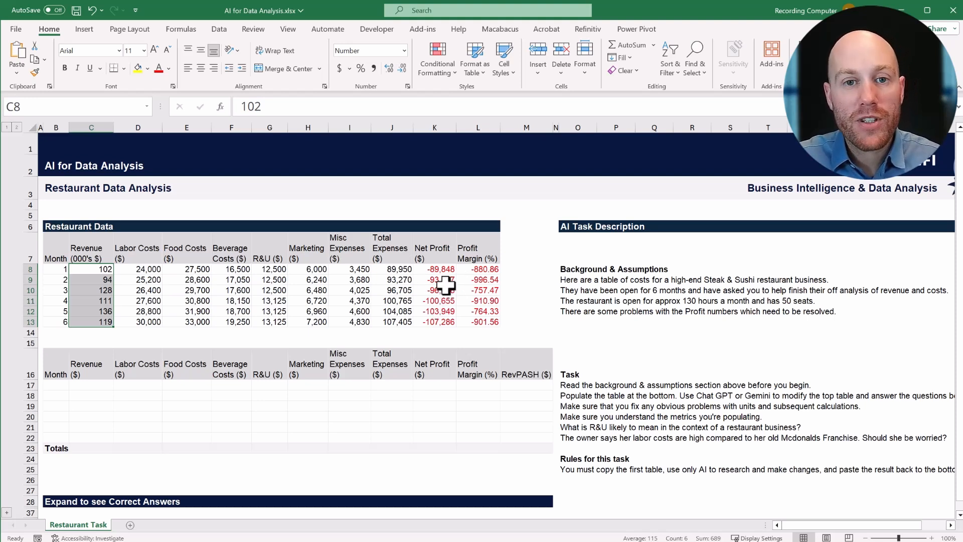
pyautogui.moveTo(48, 226); pyautogui.dragTo(465, 319)
pyautogui.hotkey('ctrl', 'c')
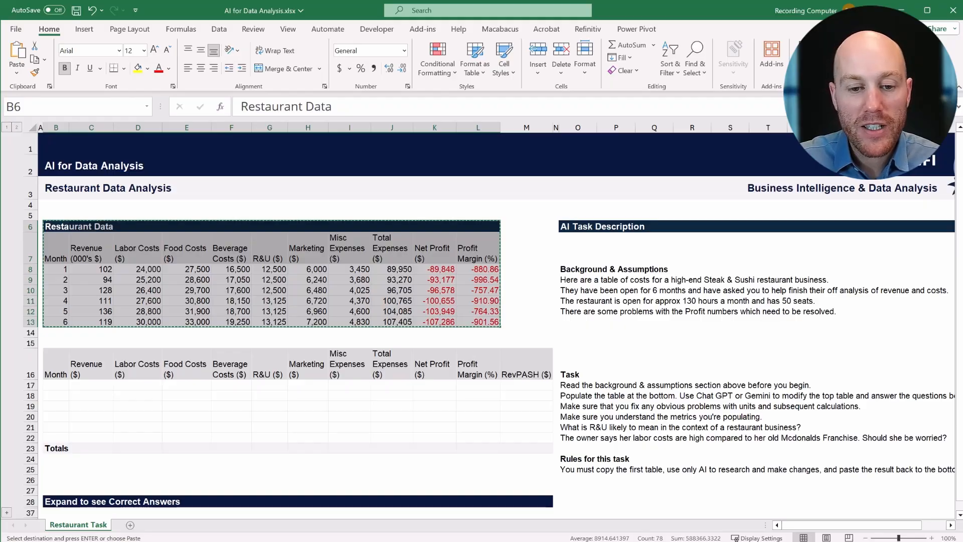
# - Switch to ChatGPT, paste the restaurant data into the message, and send it with "Display this data as a table"
pyautogui.hotkey('alt', 'Tab')
pyautogui.hotkey('ctrl', 'v')
pyautogui.hotkey('shift', 'Return')
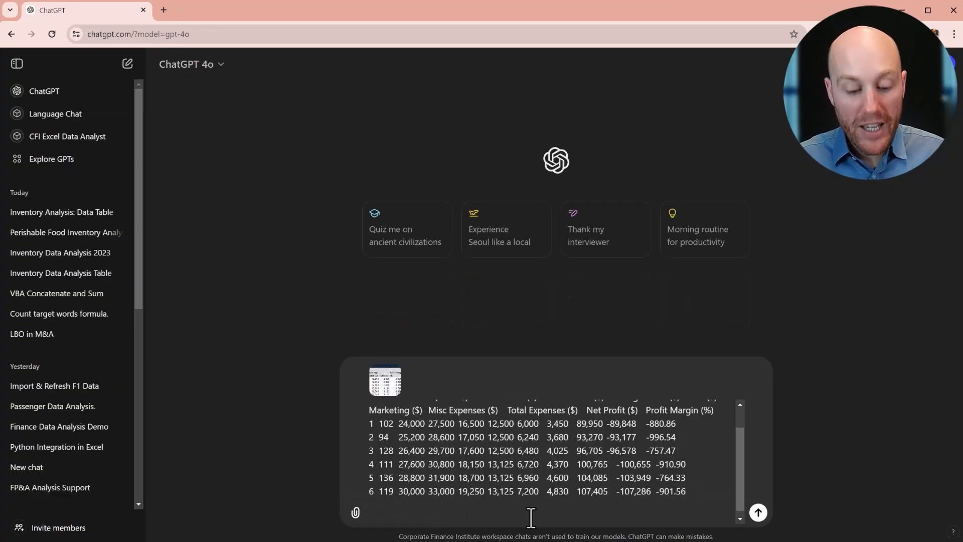
pyautogui.write('Display this data as a table')
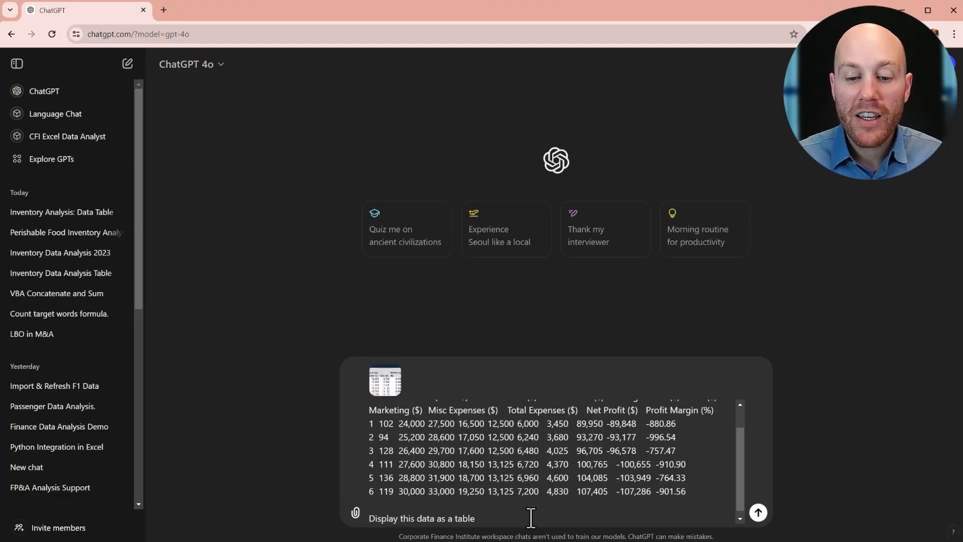
pyautogui.press('Return')
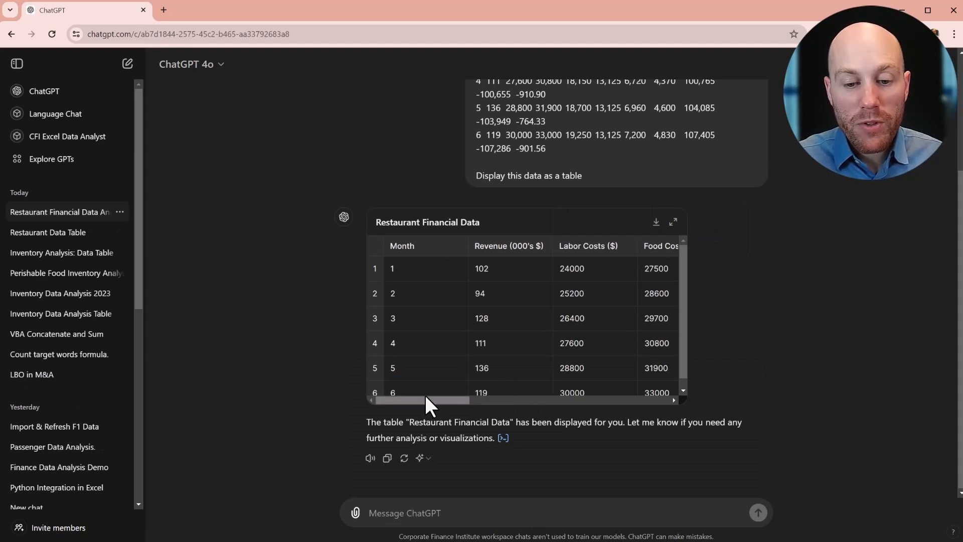
# - Reference the table's Revenue (000's $) column and ask "Replace the values in this revenue column. I need them to not be in thousands."
pyautogui.moveTo(426, 395); pyautogui.dragTo(403, 400)
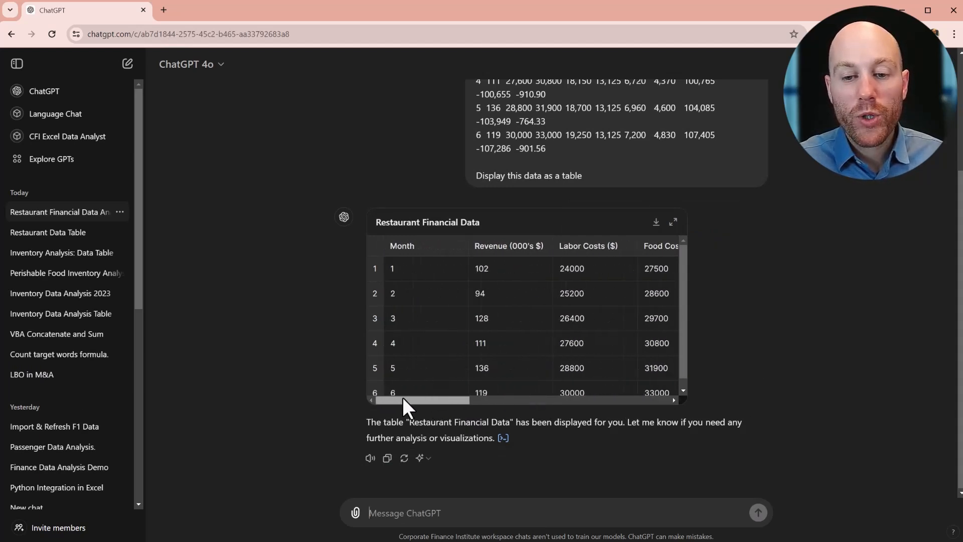
pyautogui.click(510, 251)
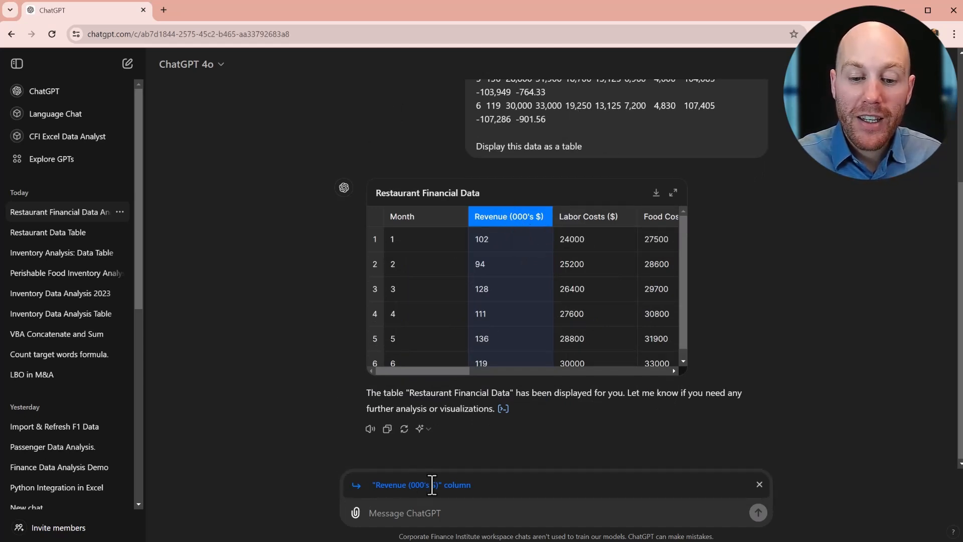
pyautogui.click(464, 516)
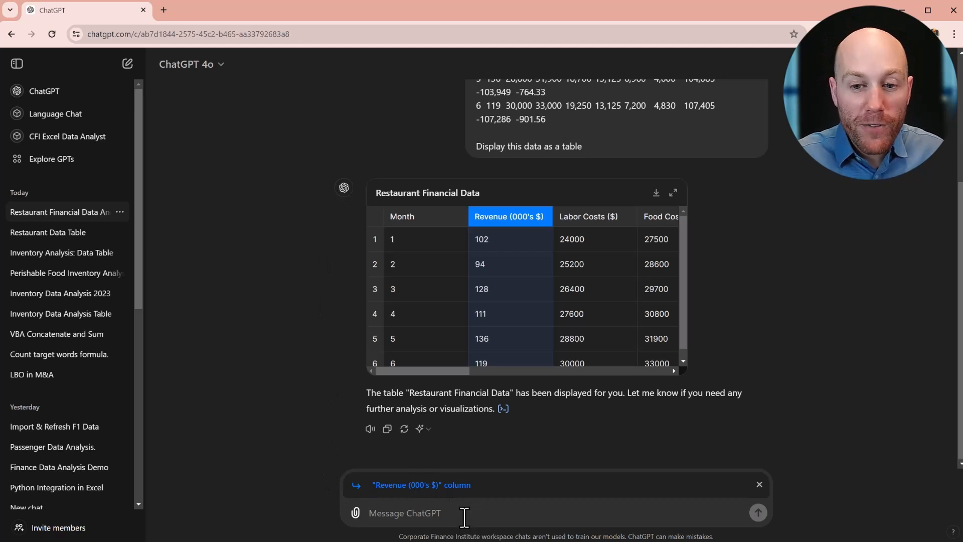
pyautogui.hotkey('ctrl', 'v')
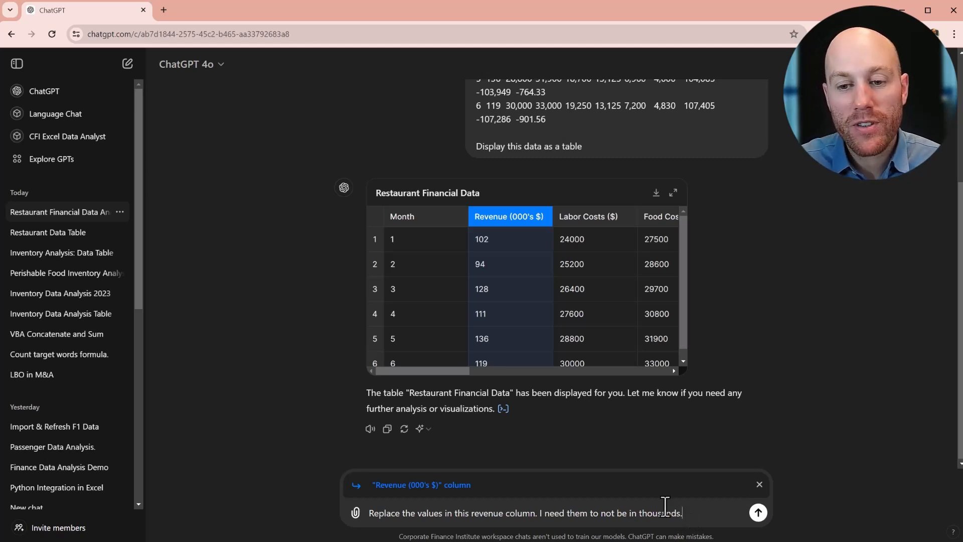
pyautogui.press('Return')
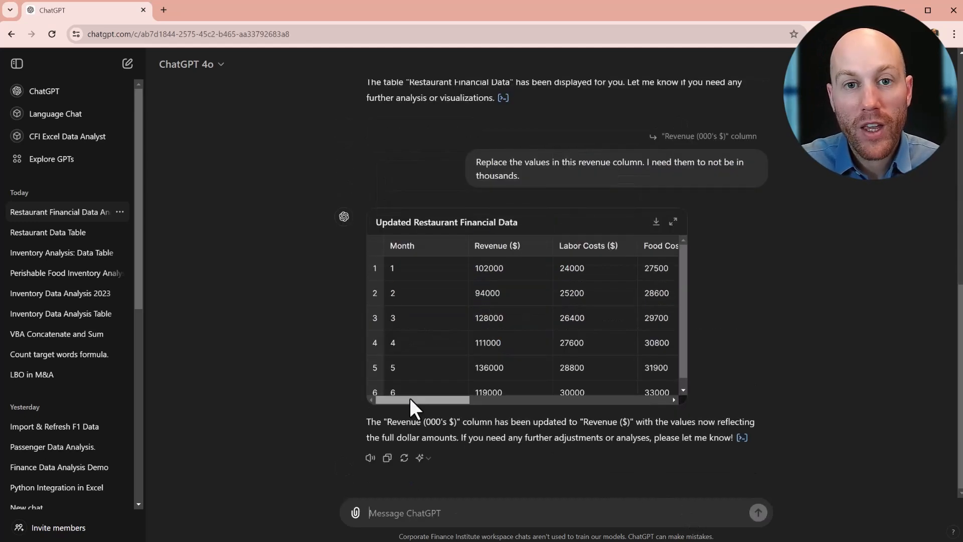
# - Reference the updated table's Net Profit and Profit Margin columns and ask "Recalculate the profit columns based on the corrected revenue data."
pyautogui.hscroll(2, 413, 398)
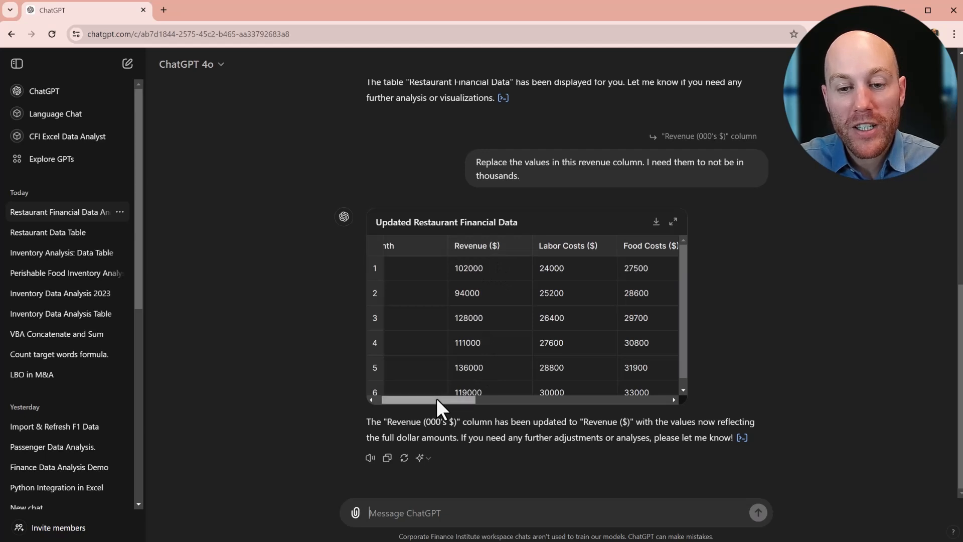
pyautogui.moveTo(436, 398); pyautogui.dragTo(441, 398)
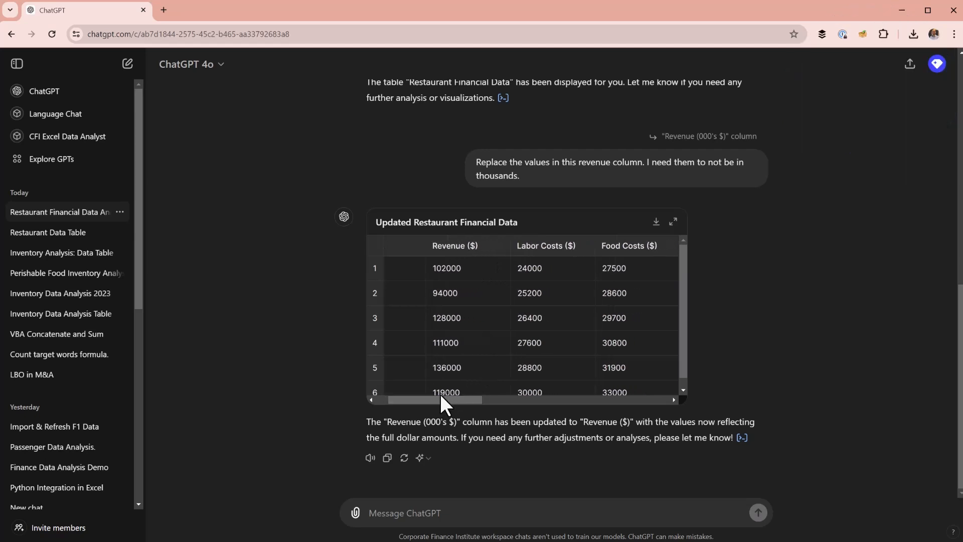
pyautogui.moveTo(435, 399); pyautogui.dragTo(654, 386)
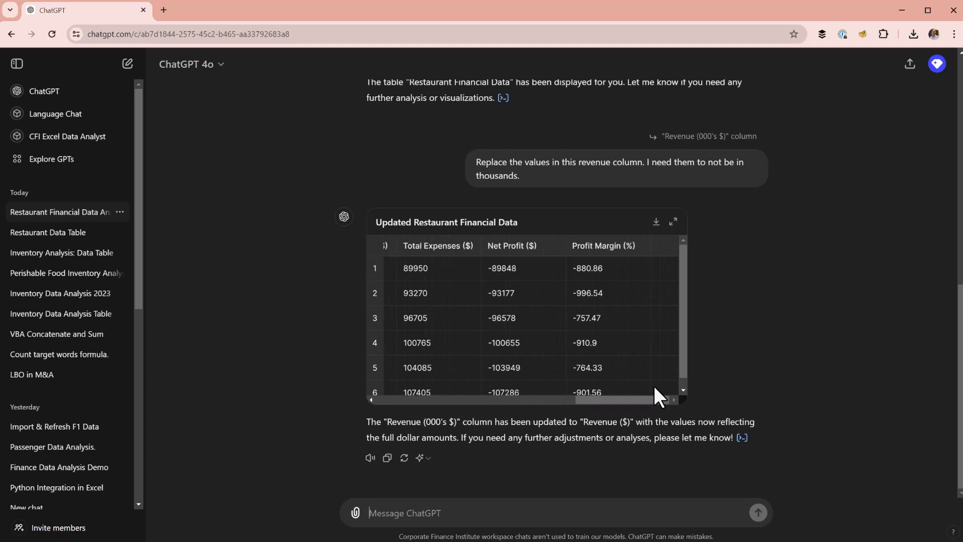
pyautogui.click(527, 251)
pyautogui.click(606, 217)
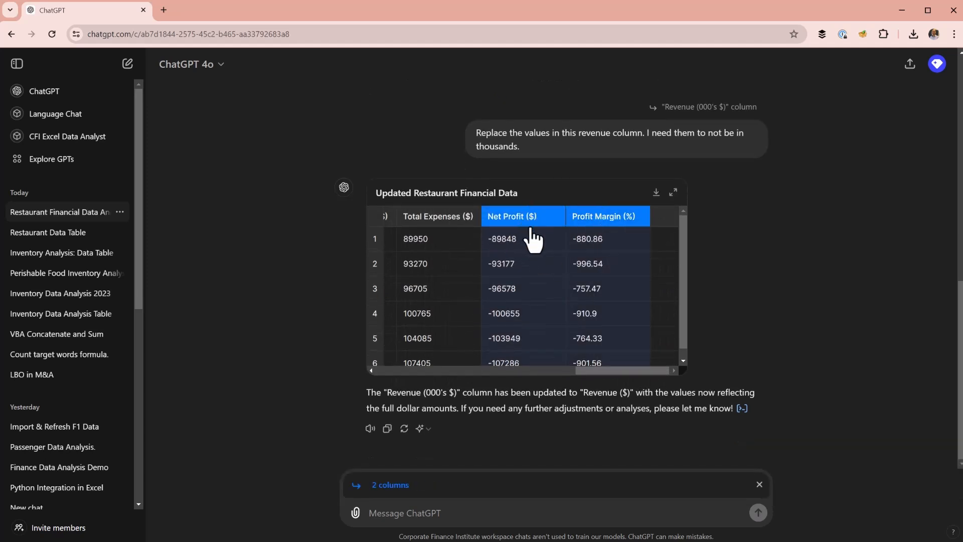
pyautogui.hotkey('ctrl', 'v')
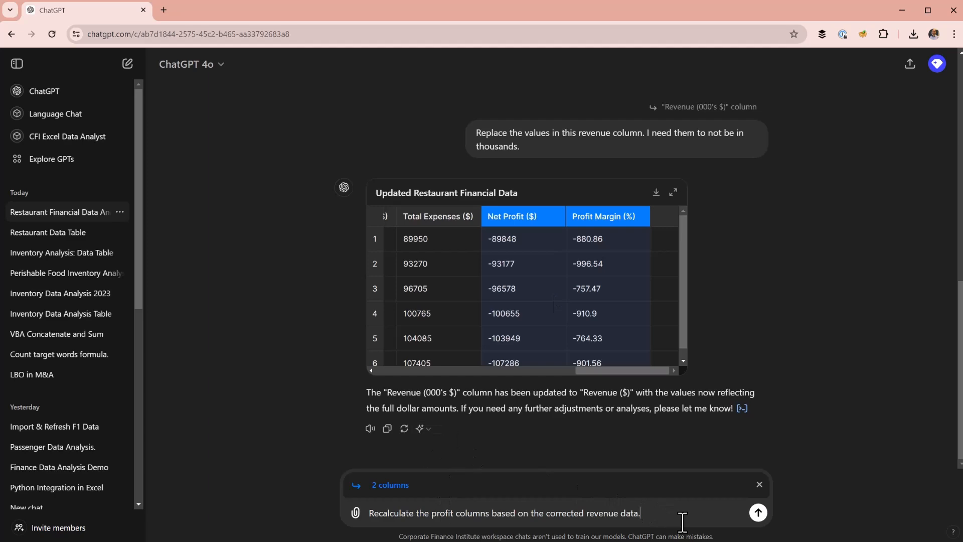
pyautogui.press('Return')
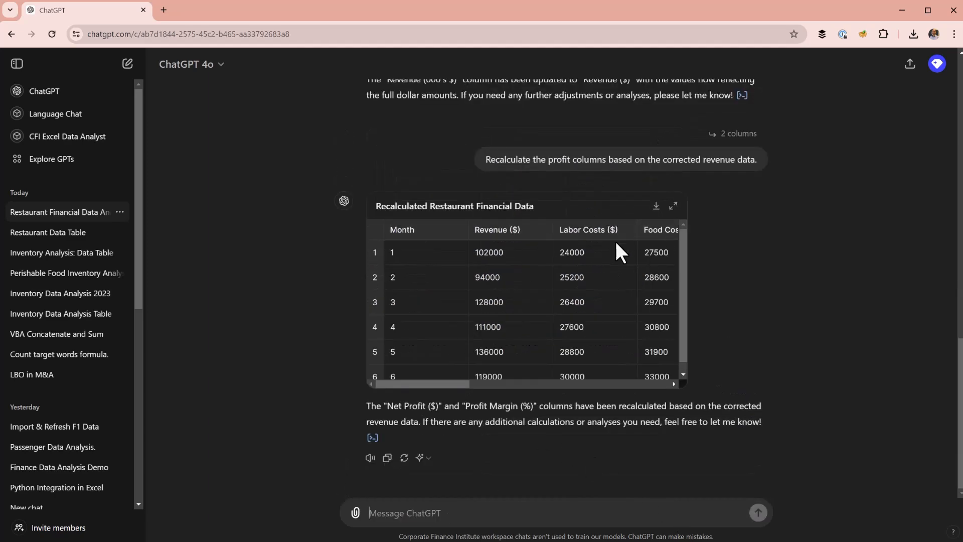
# - Expand the recalculated table to check its profit columns, and ask what R&U might refer to in the context of a restaurant business
pyautogui.click(672, 206)
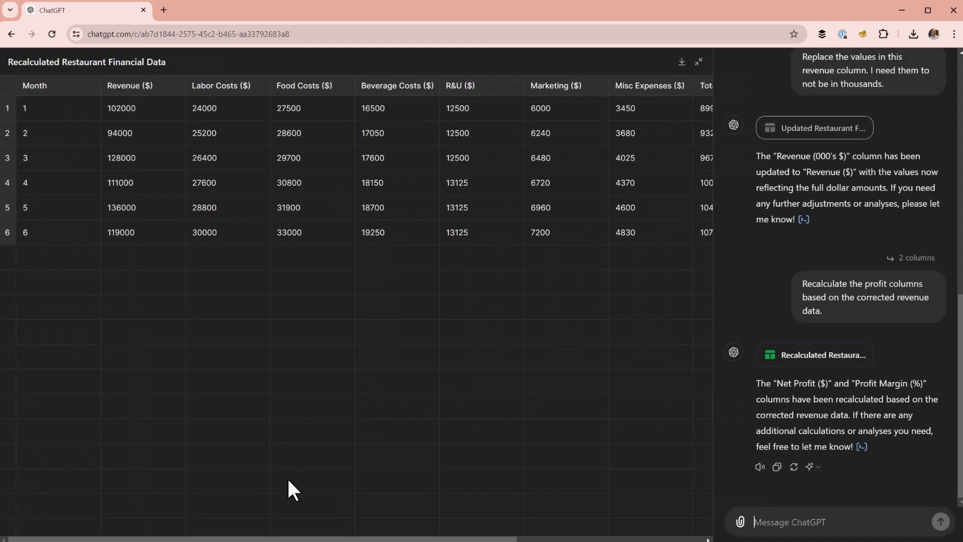
pyautogui.moveTo(302, 539); pyautogui.dragTo(509, 534)
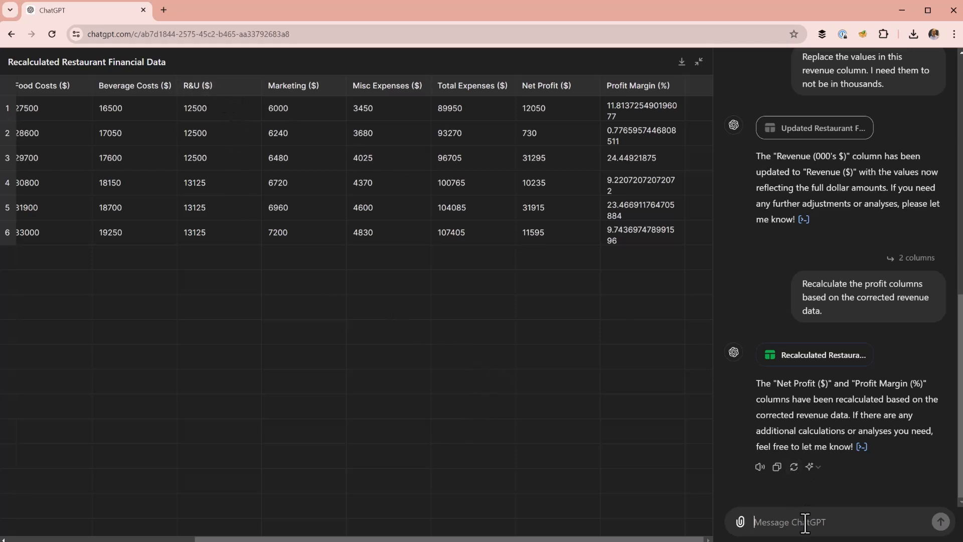
pyautogui.hotkey('ctrl', 'v')
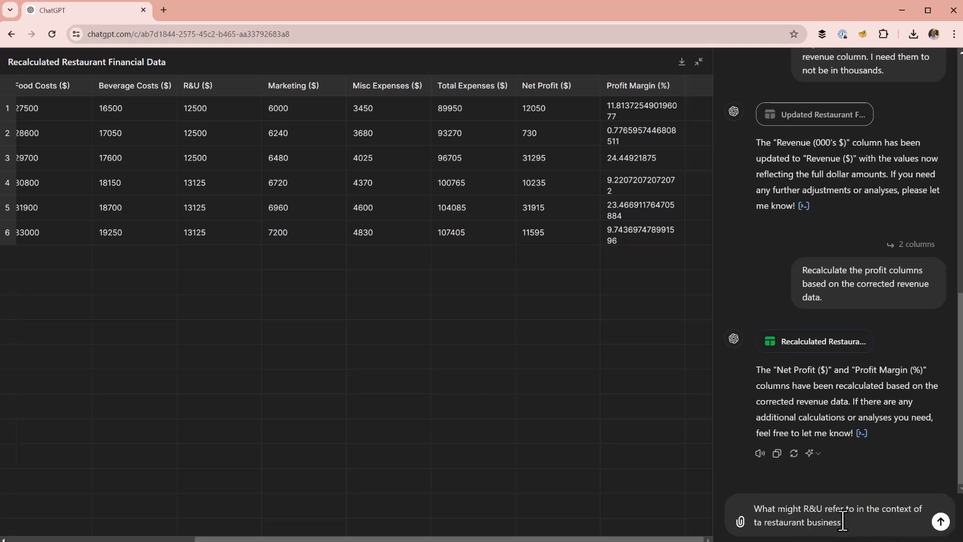
pyautogui.press('Return')
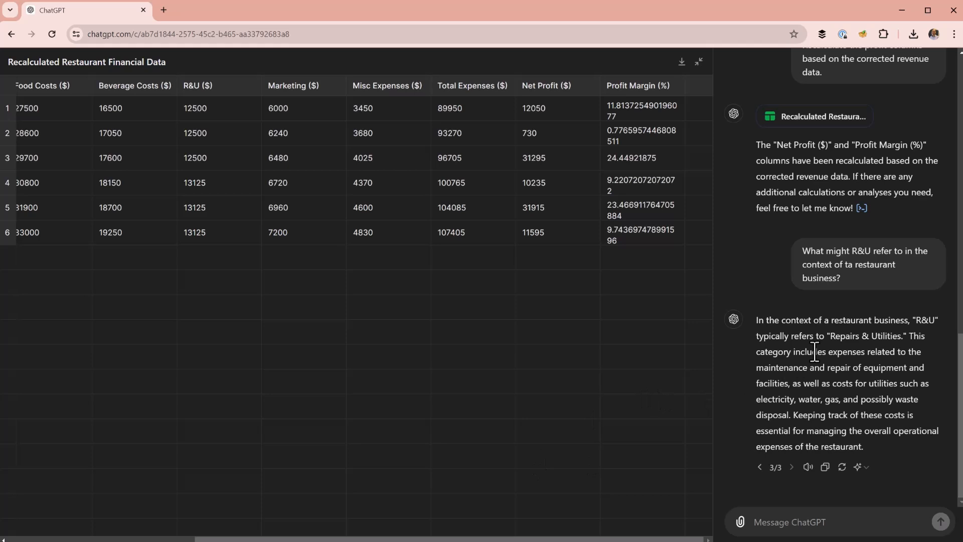
# - Ask "What does the revpash formula calculate?" and read the explanation
pyautogui.click(840, 521)
pyautogui.hotkey('ctrl', 'v')
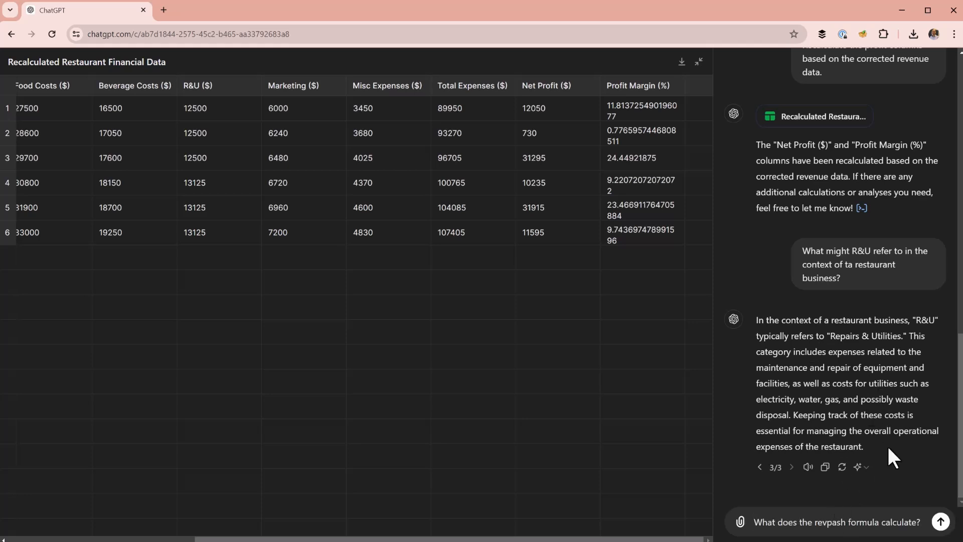
pyautogui.press('Return')
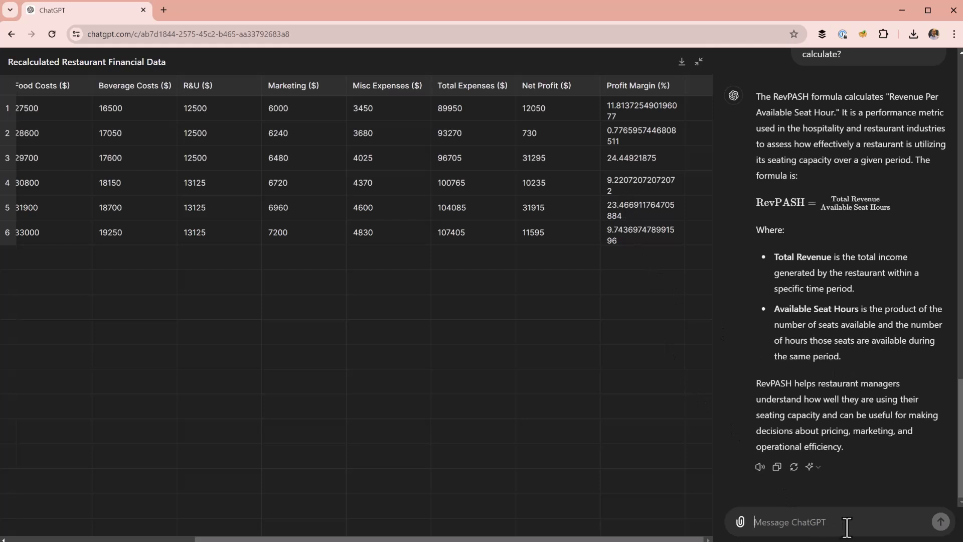
# - State that the restaurant has 50 seats and opens 130 hours per month, request a RevPASH column, and collapse the expanded table
pyautogui.hotkey('ctrl', 'v')
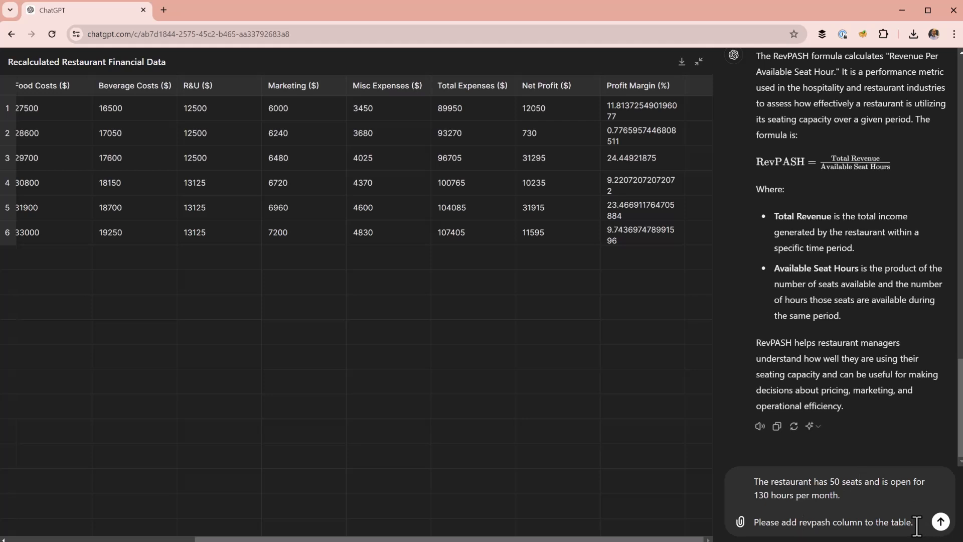
pyautogui.press('Return')
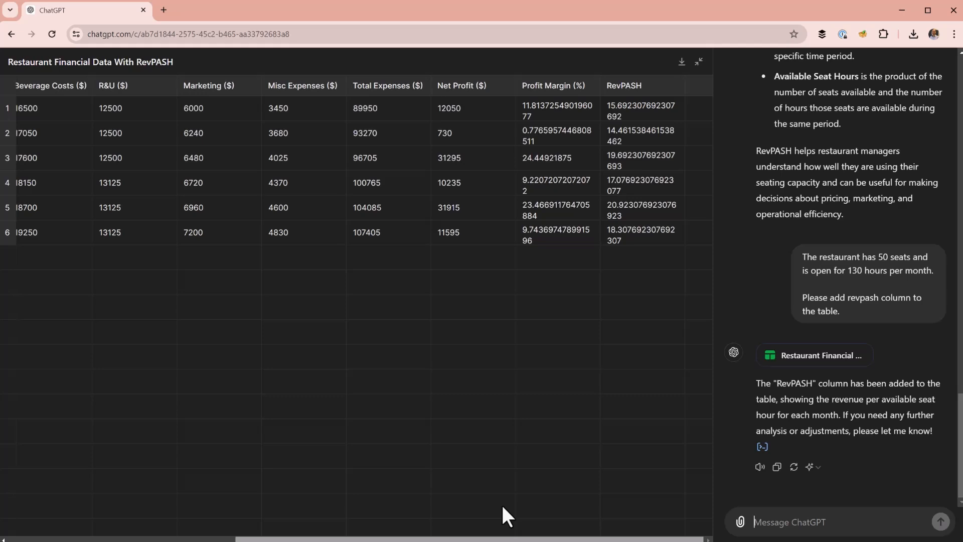
pyautogui.click(698, 61)
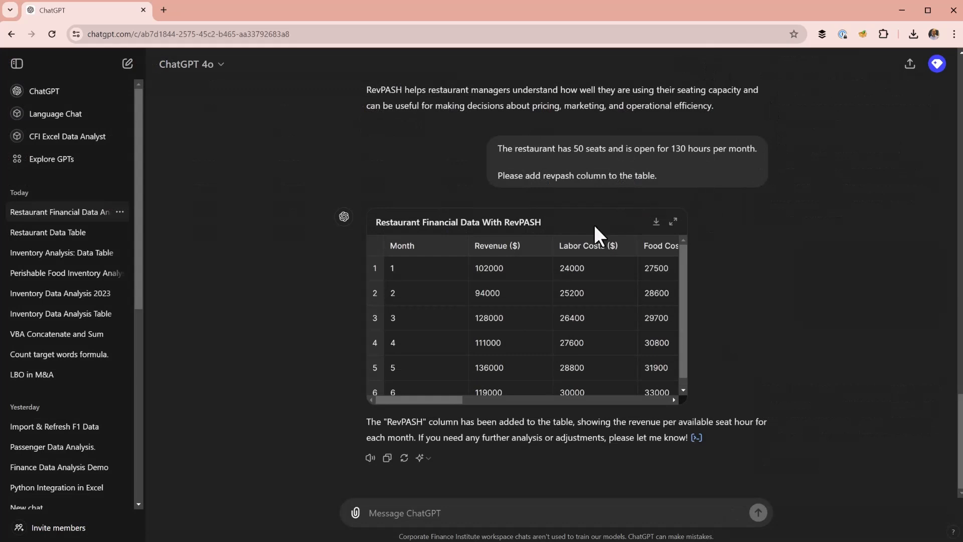
# - Ask whether the labor costs are representative of a high-end steak and sushi restaurant and what McDonald's equivalents would be; read the answer
pyautogui.scroll(-1, 476, 279)
pyautogui.click(448, 510)
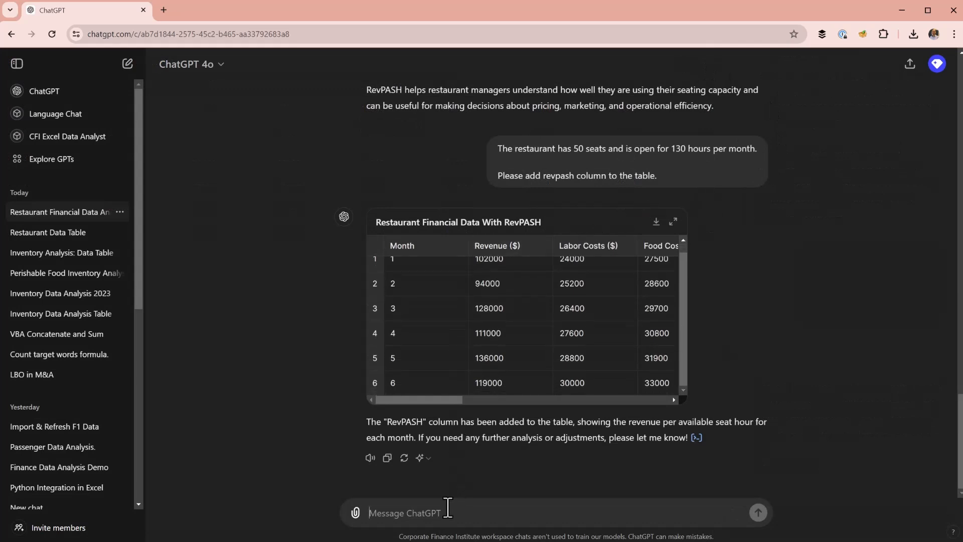
pyautogui.write('Are these labor costs representative of what you might expect for a high end steak and sushi restaurant? What would equivalent numbers be for a mcdonalds?')
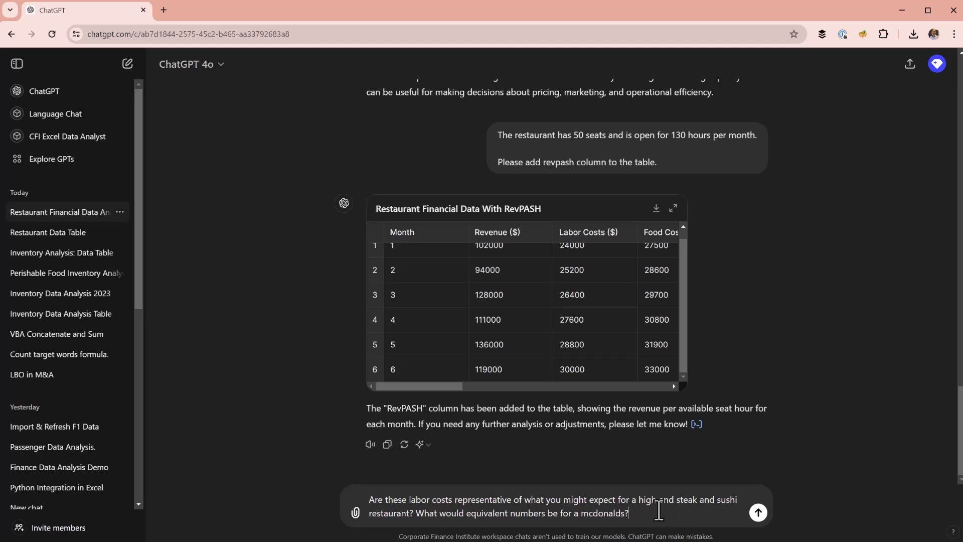
pyautogui.press('Return')
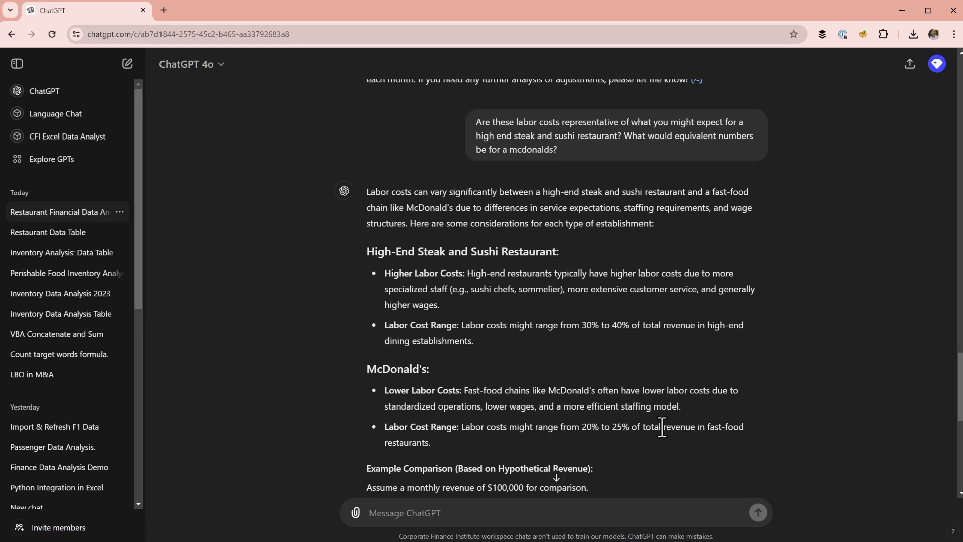
pyautogui.scroll(-10, 594, 431)
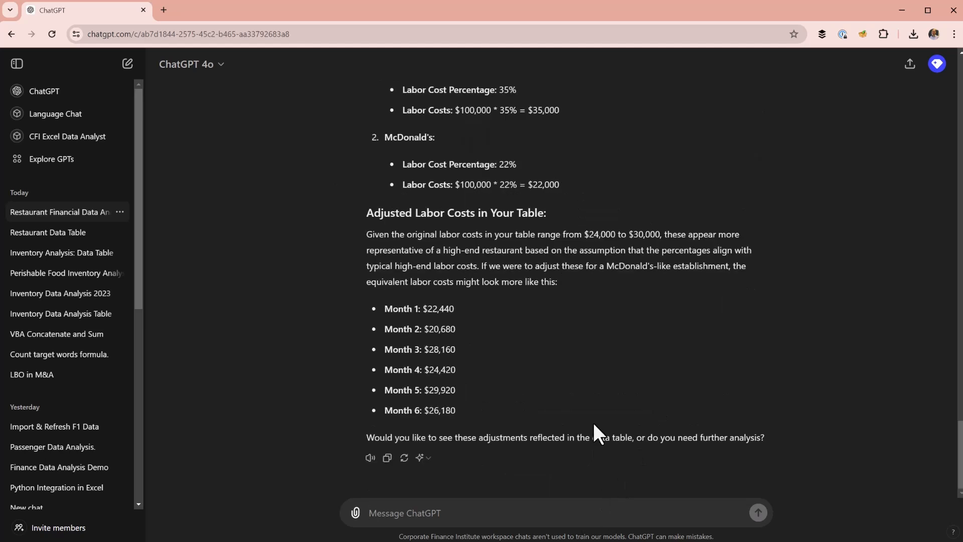